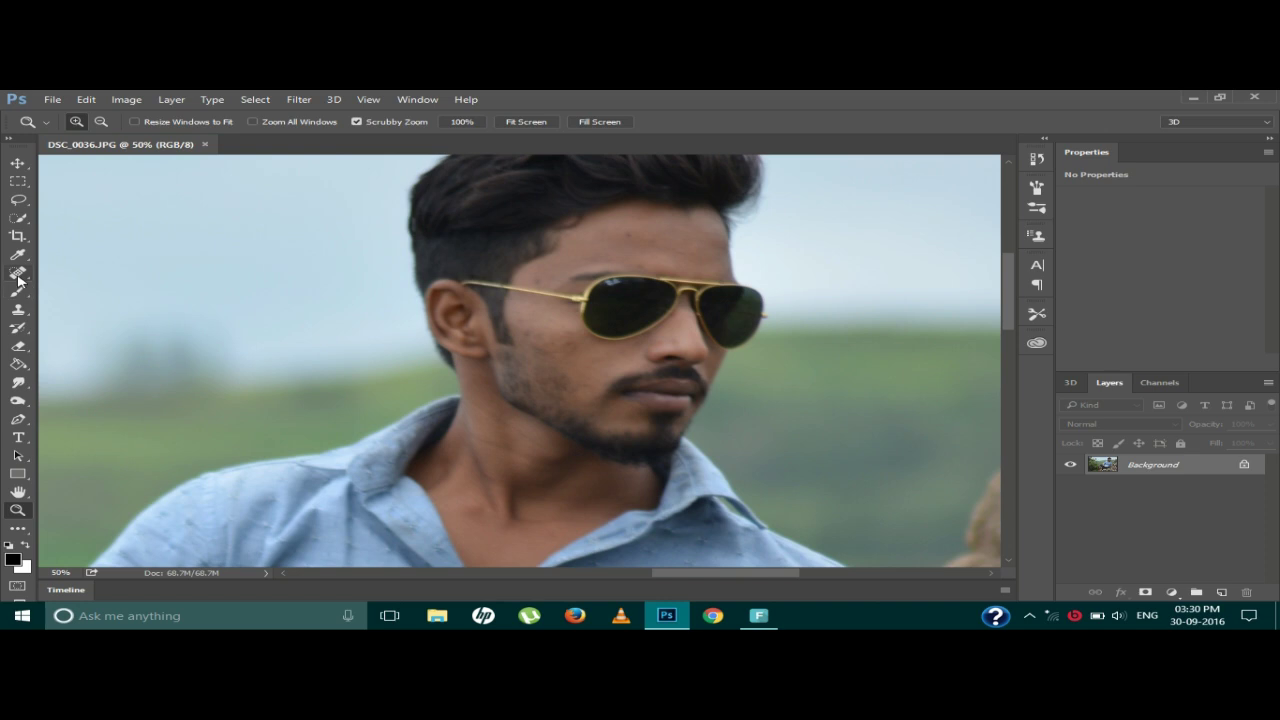
Remove the blemishes on the man's forehead, temple and cheek with the Spot Healing Brush in Content-Aware mode
left_click(636, 240)
left_click(653, 243)
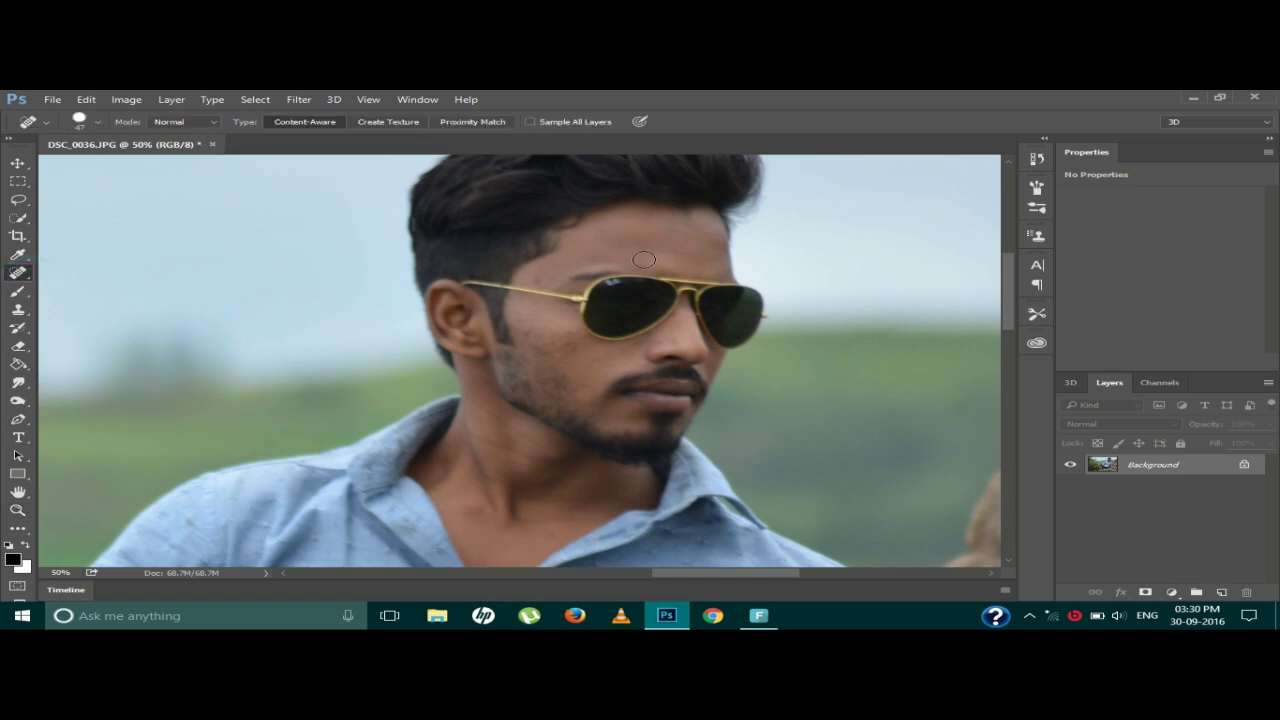
left_click(642, 263)
left_click(537, 278)
left_click(561, 342)
left_click(531, 334)
left_click(526, 330)
left_click(522, 320)
left_click(551, 342)
left_click(567, 349)
Open the Camera Raw filter and set Shadows to +60, Highlights to -100, Whites to +11 and Blacks to +28
scroll(570, 352, "down", 1)
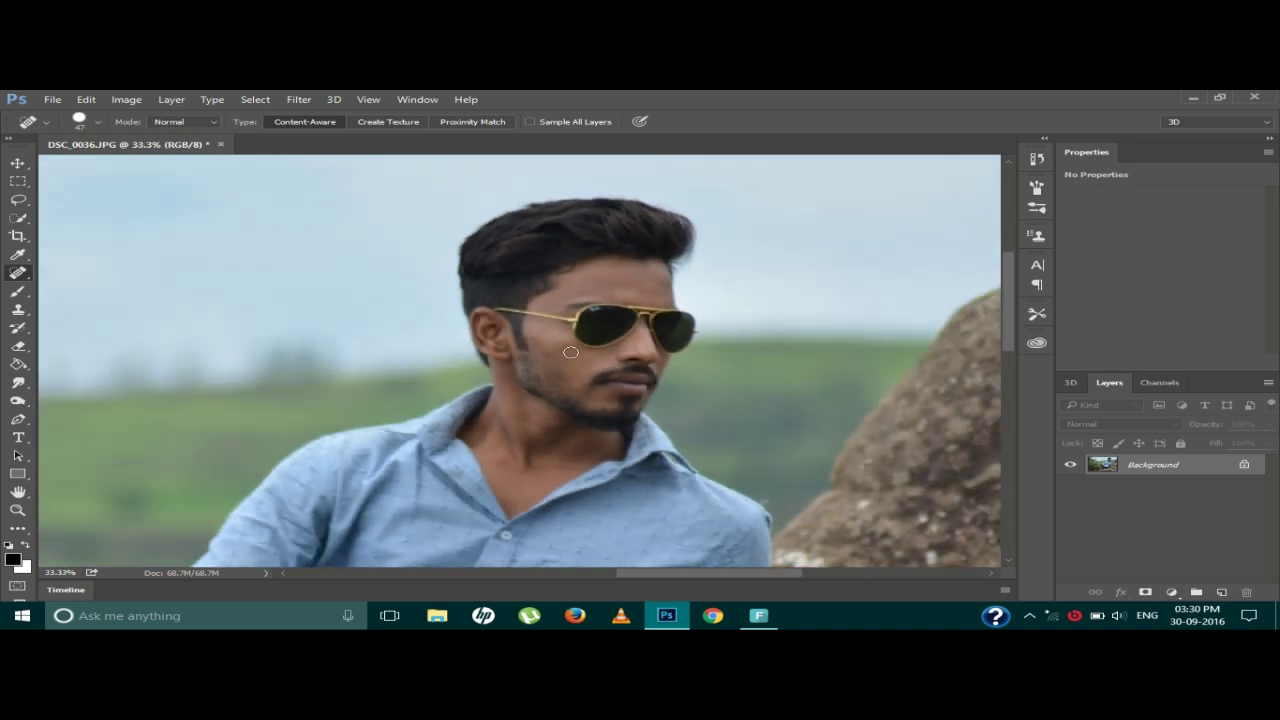
scroll(300, 390, "down", 3)
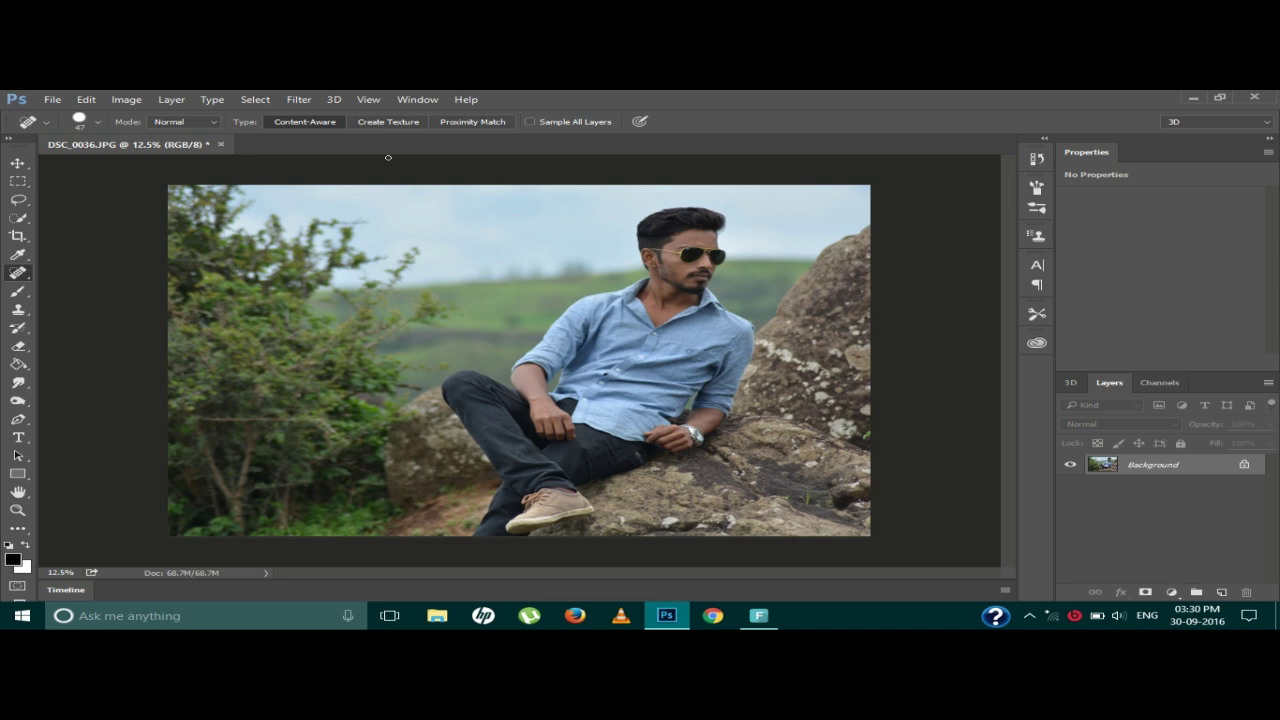
left_click(299, 99)
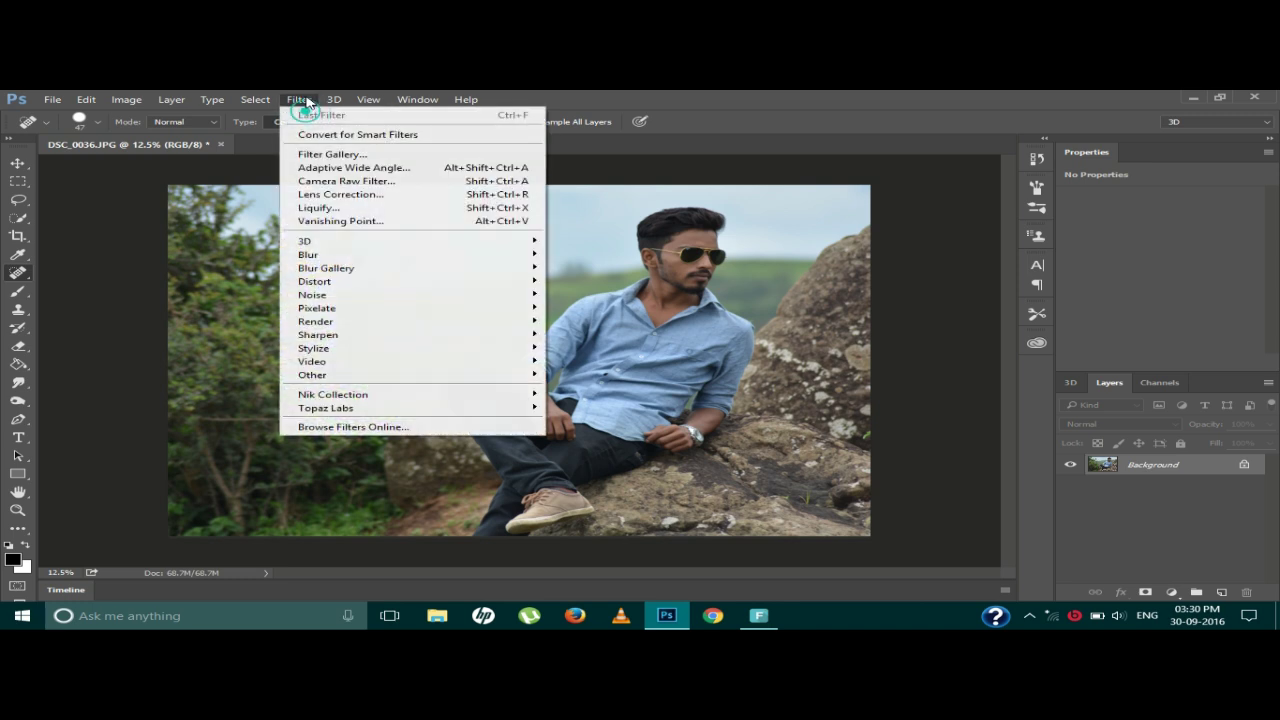
left_click(341, 181)
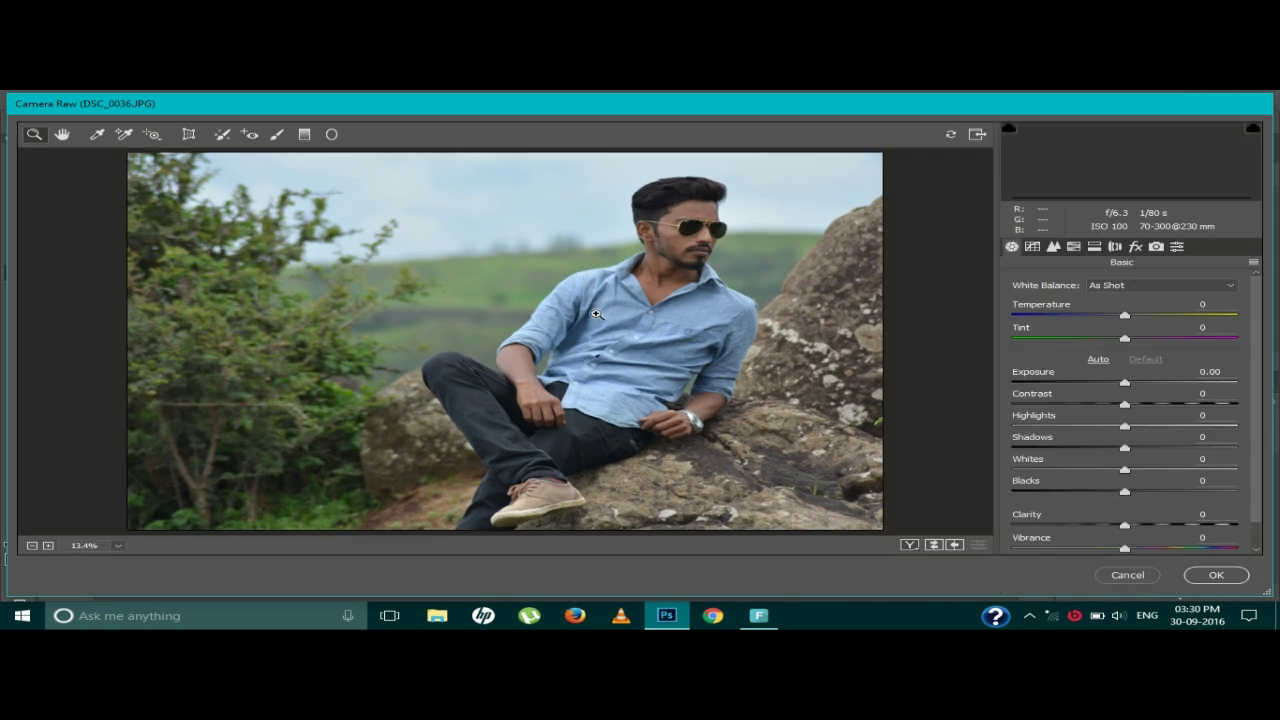
left_click_drag(1124, 448, 1192, 452)
left_click_drag(1125, 427, 998, 430)
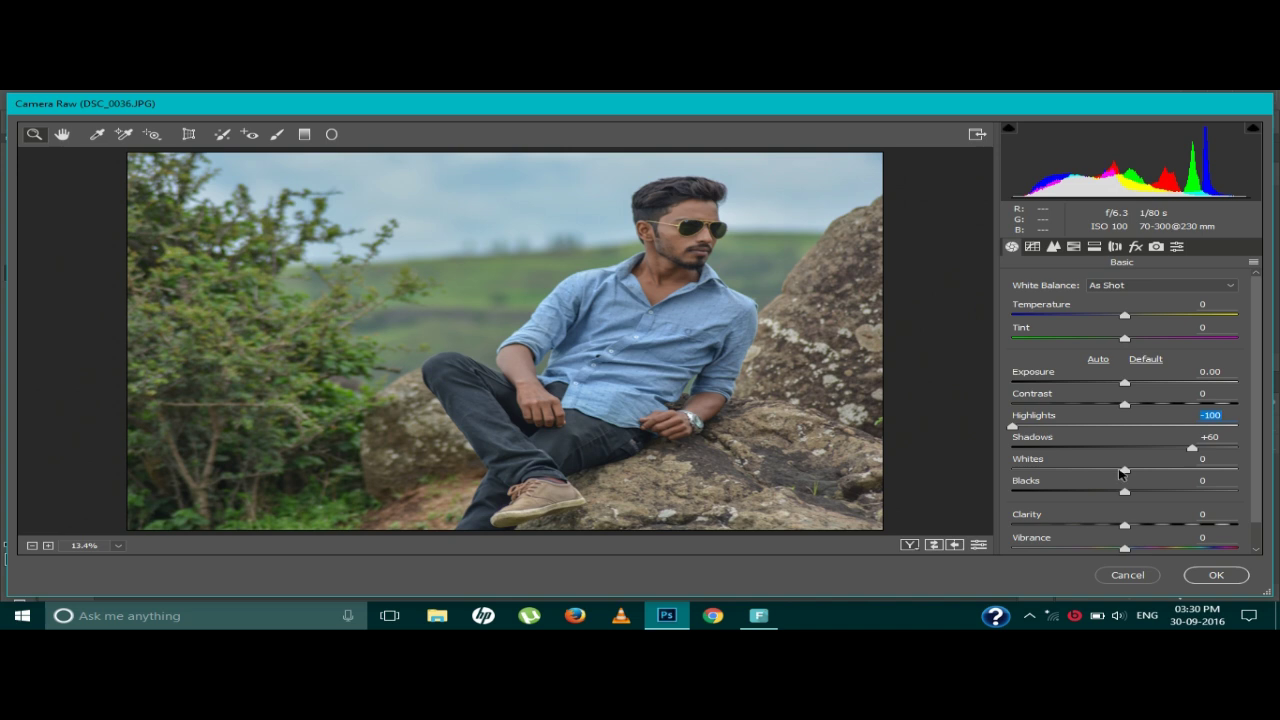
left_click_drag(1124, 472, 1156, 495)
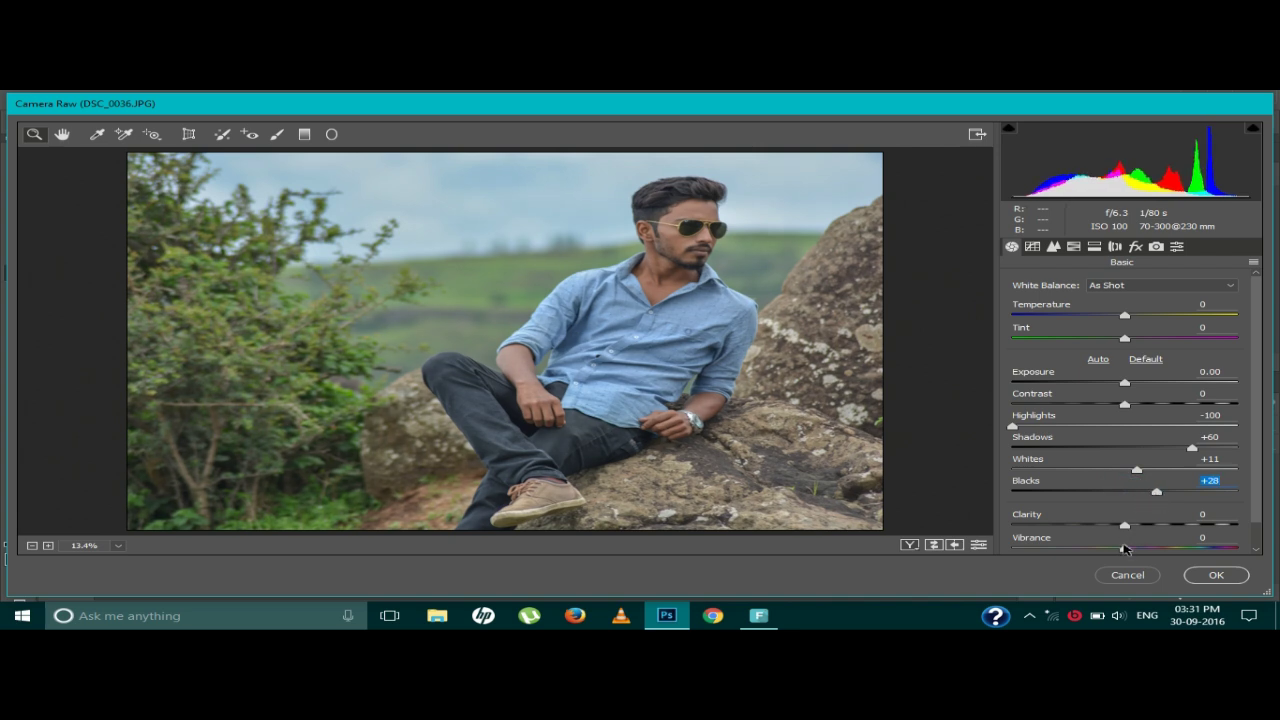
Set the photo's Vibrance to +43 and its white balance Temperature to -6
left_click_drag(1125, 550, 1174, 549)
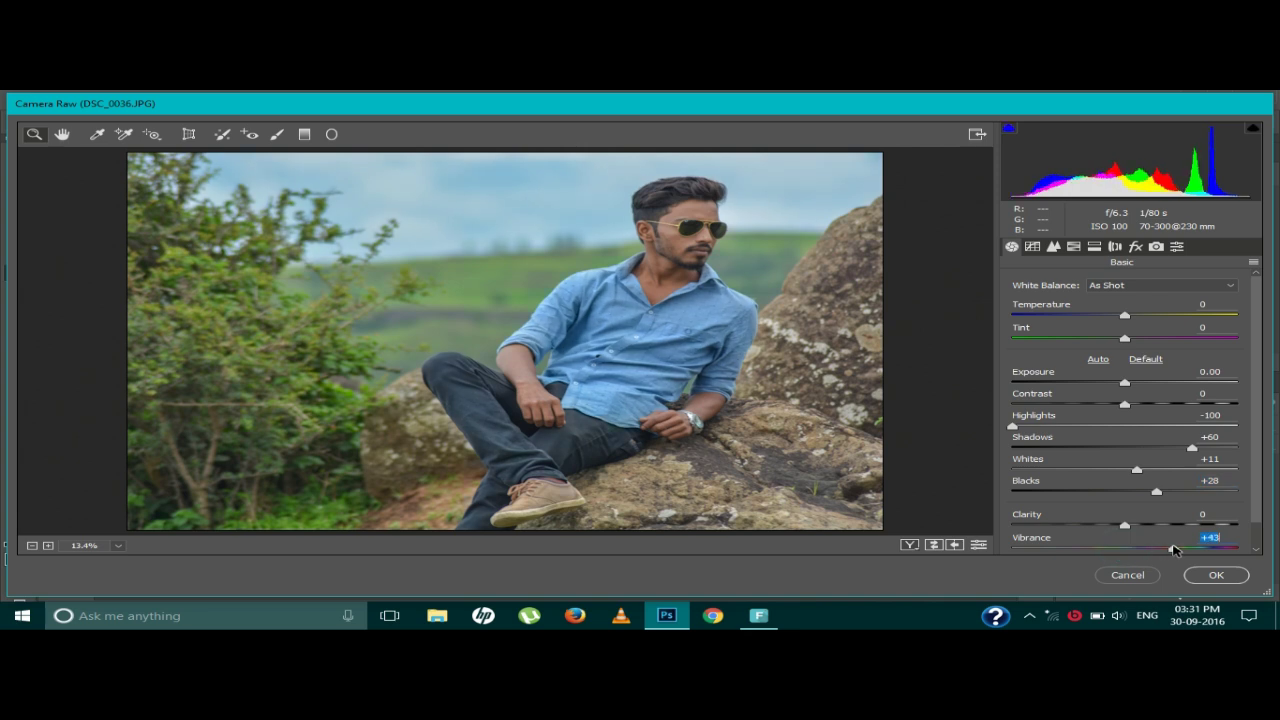
left_click_drag(1126, 316, 1121, 318)
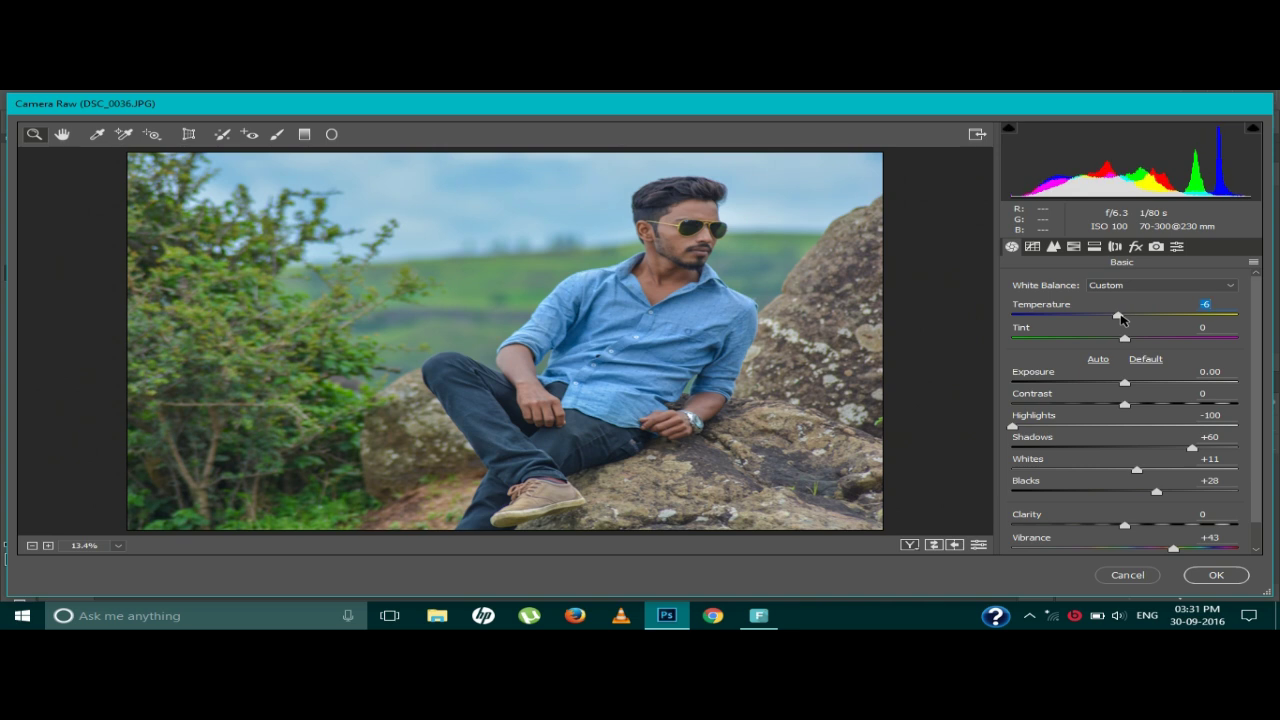
Raise the HSL luminance of Oranges to +68 and Reds to +75
left_click(1073, 246)
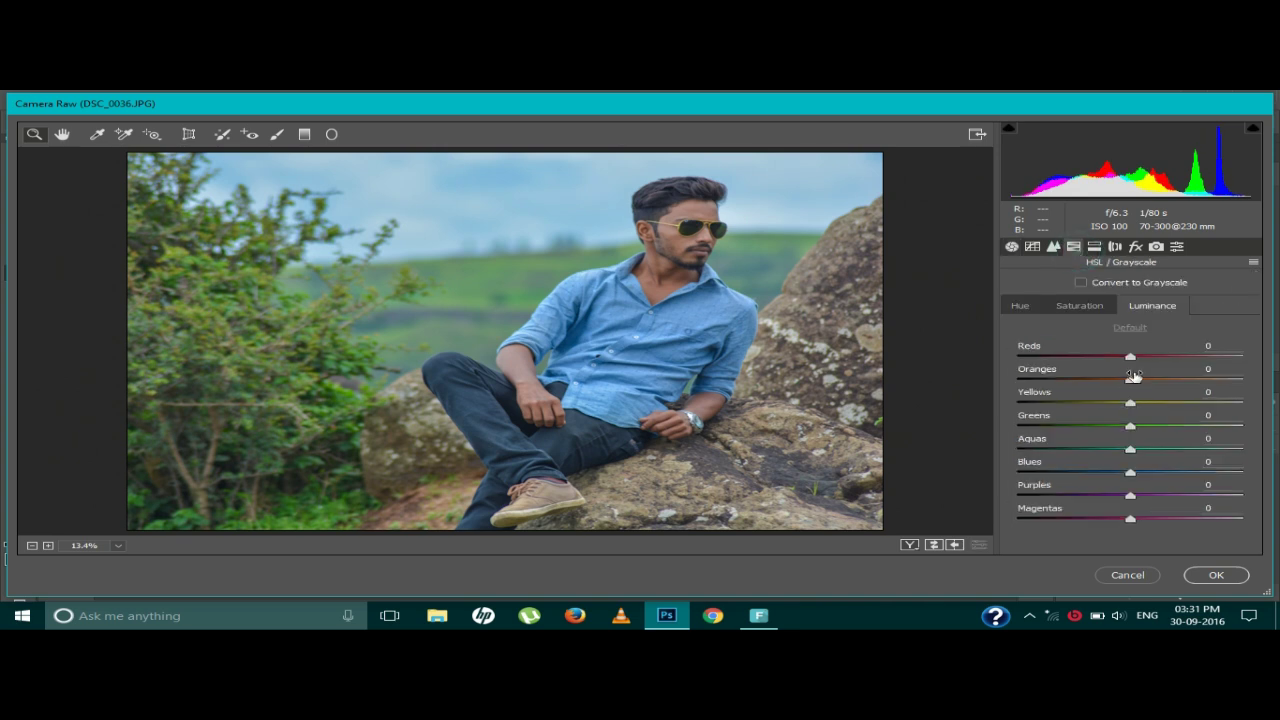
left_click_drag(1134, 382, 1204, 381)
left_click_drag(1130, 359, 1215, 359)
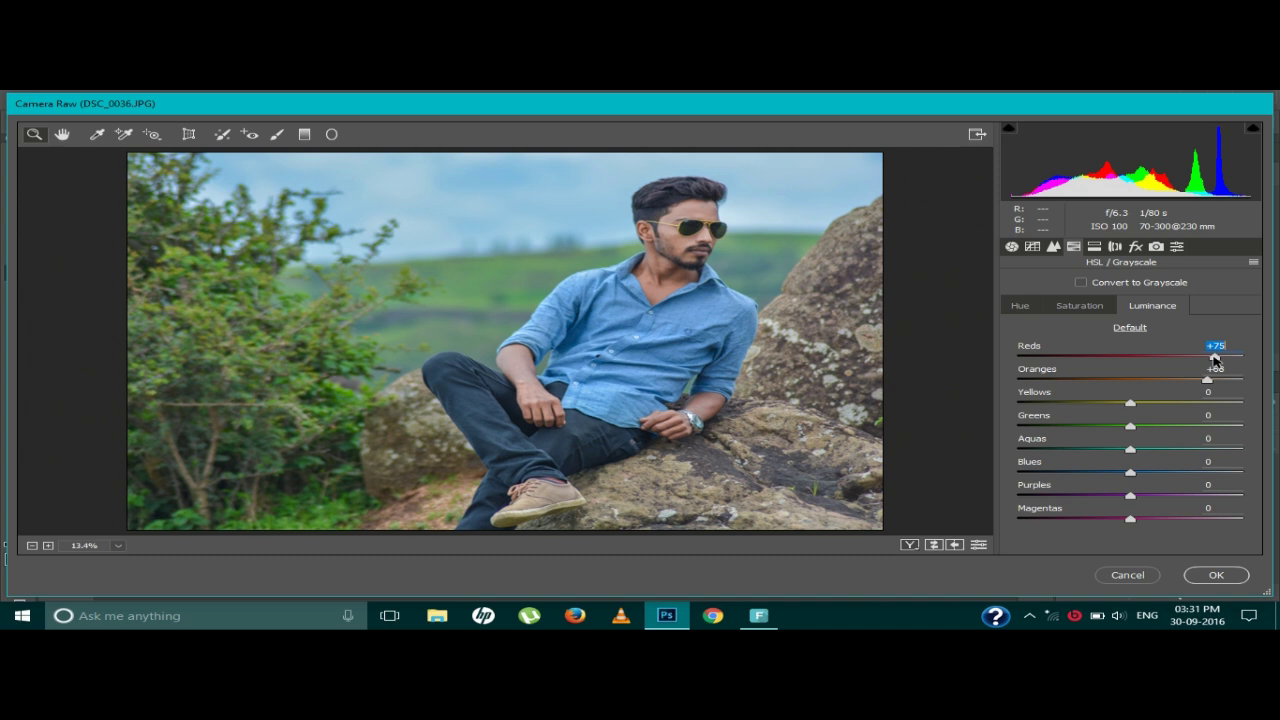
Set the sharpening amount to 36 and the post-crop vignetting amount to -24, and commit the Camera Raw adjustments
left_click(1054, 246)
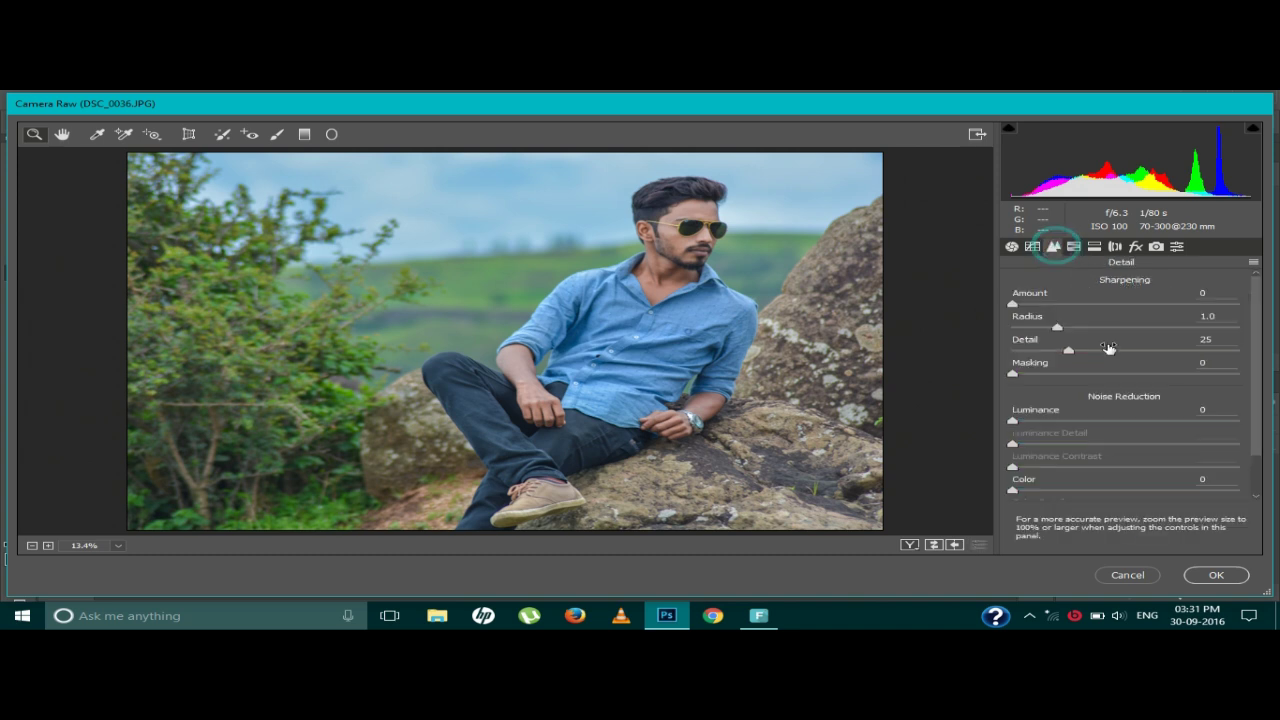
left_click(1066, 304)
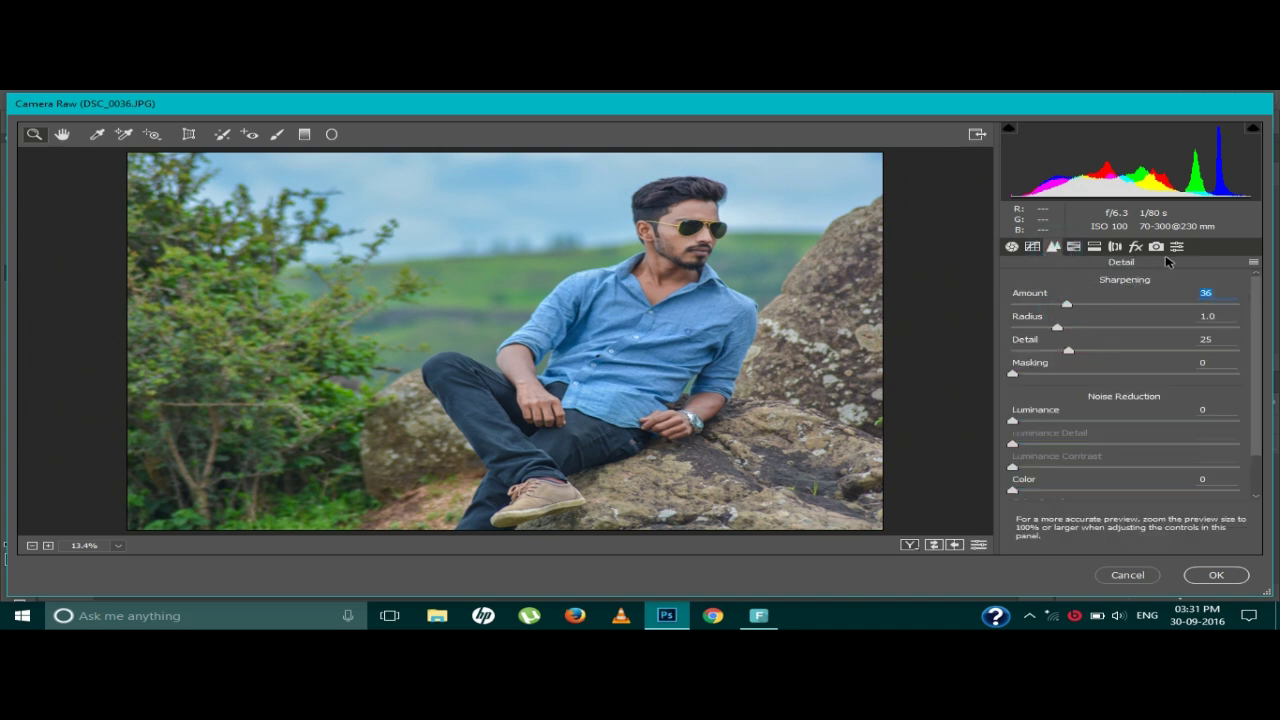
left_click(1136, 246)
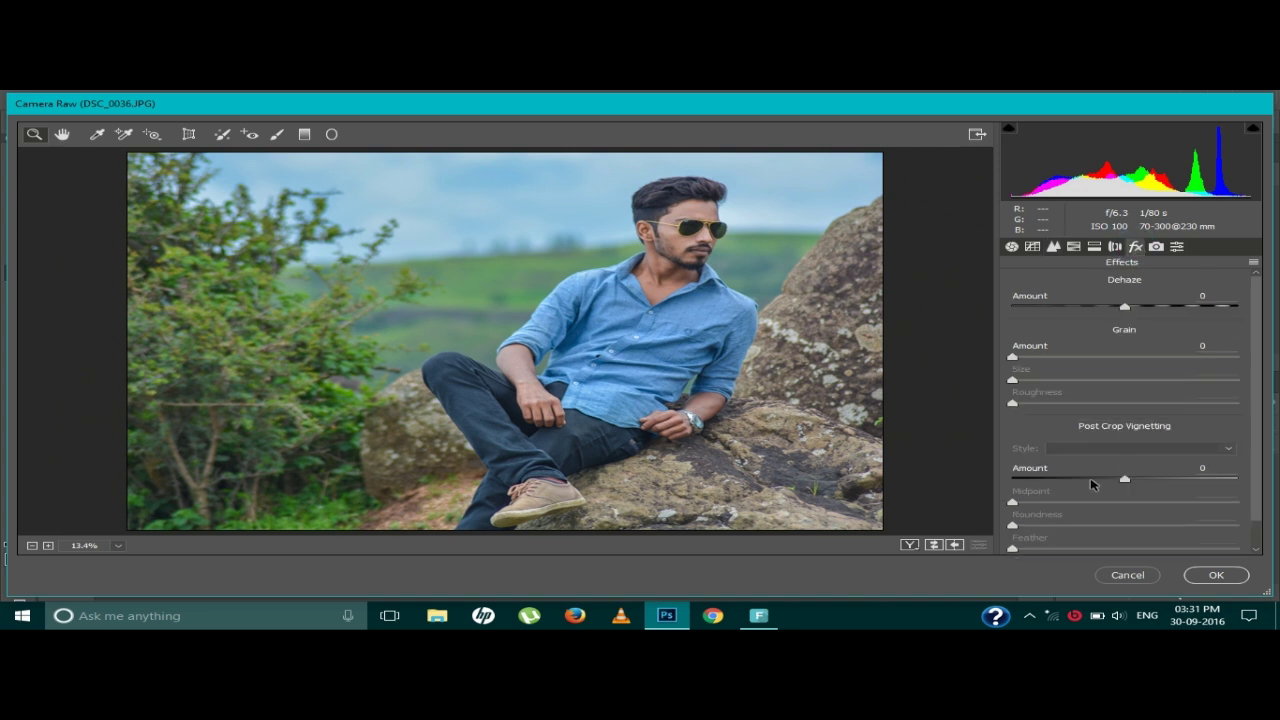
left_click(1097, 479)
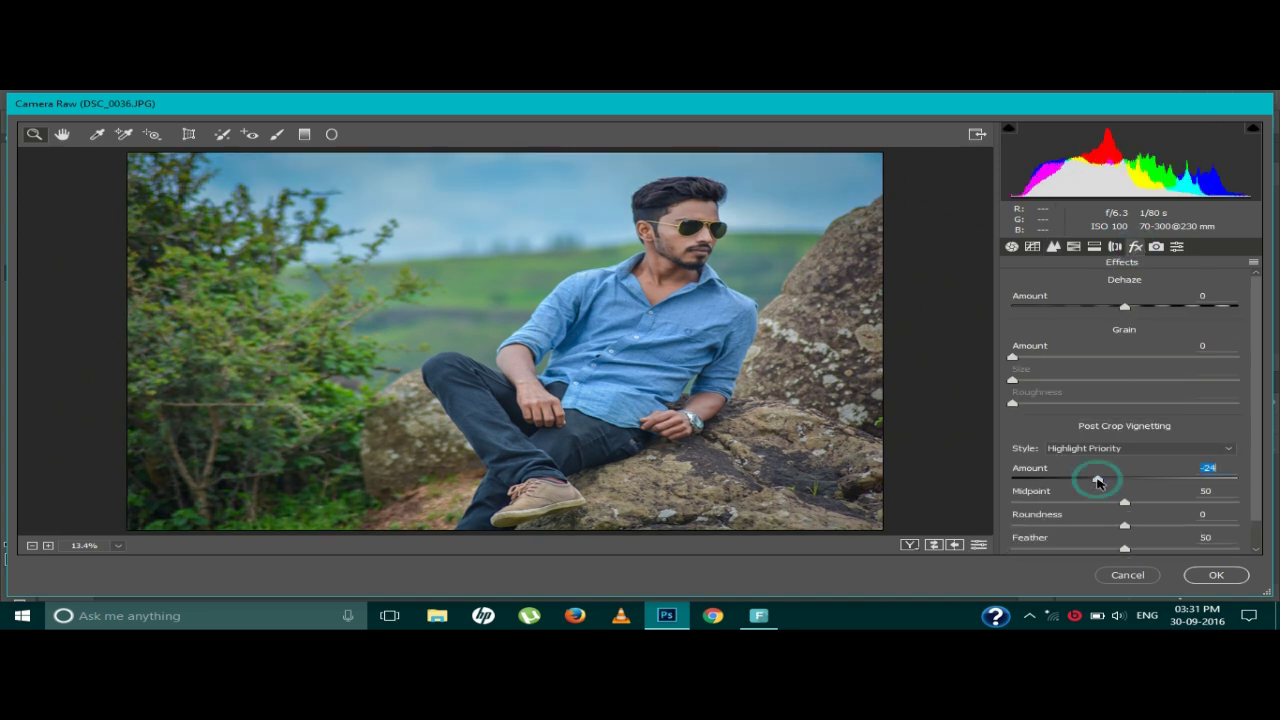
left_click(1011, 248)
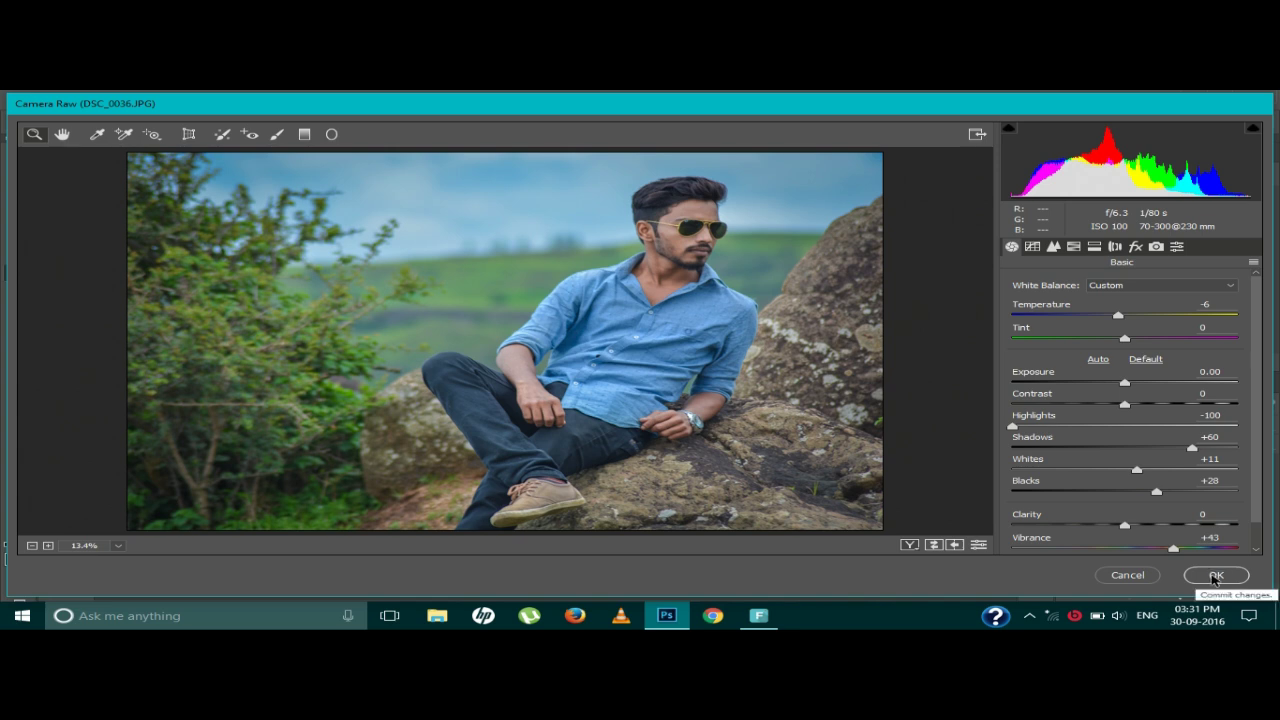
left_click(1215, 576)
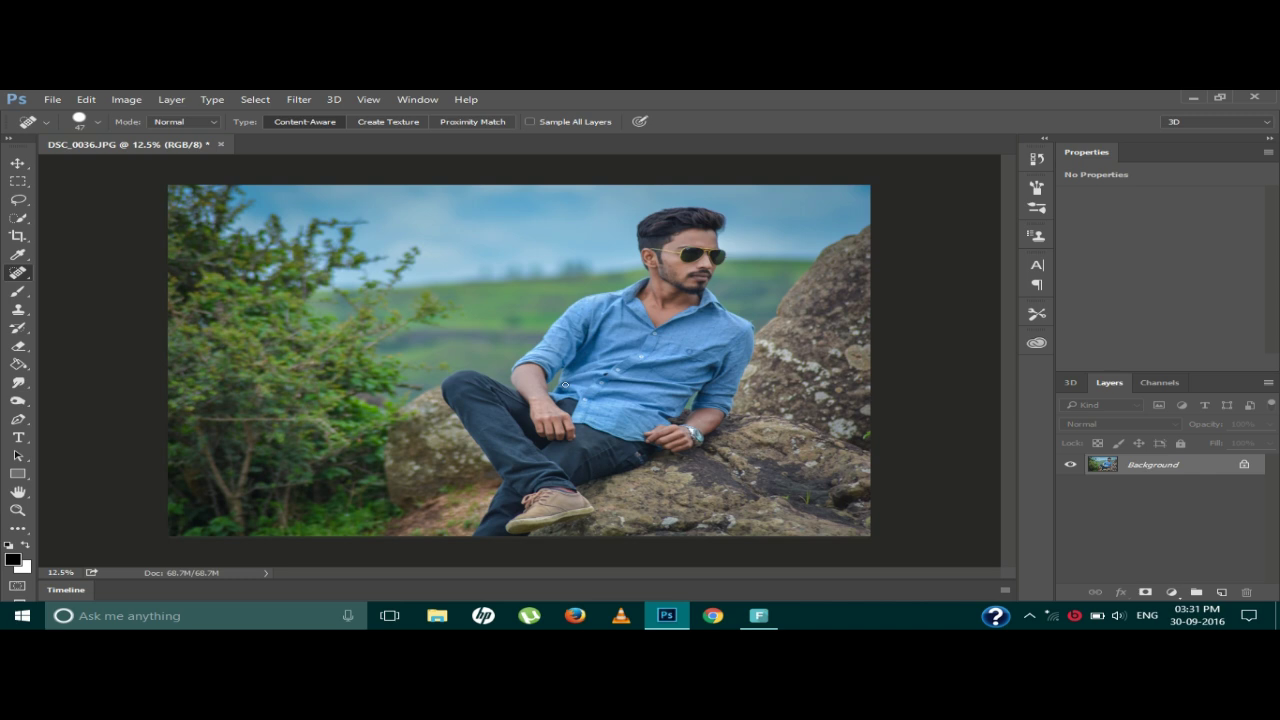
Smooth the skin with the Topaz Clean 3 filter, using the Skin Smoothing Natural preset from the Skin Collection
left_click(299, 99)
mouse_move(525, 408)
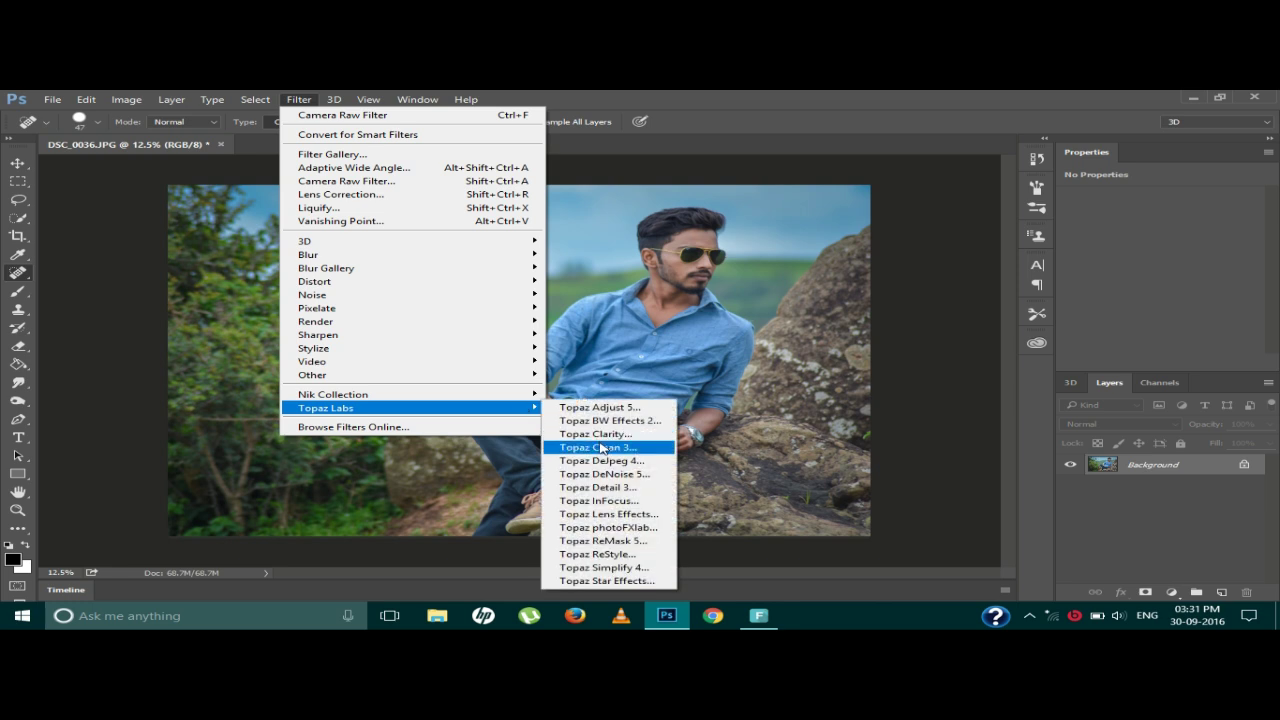
left_click(603, 448)
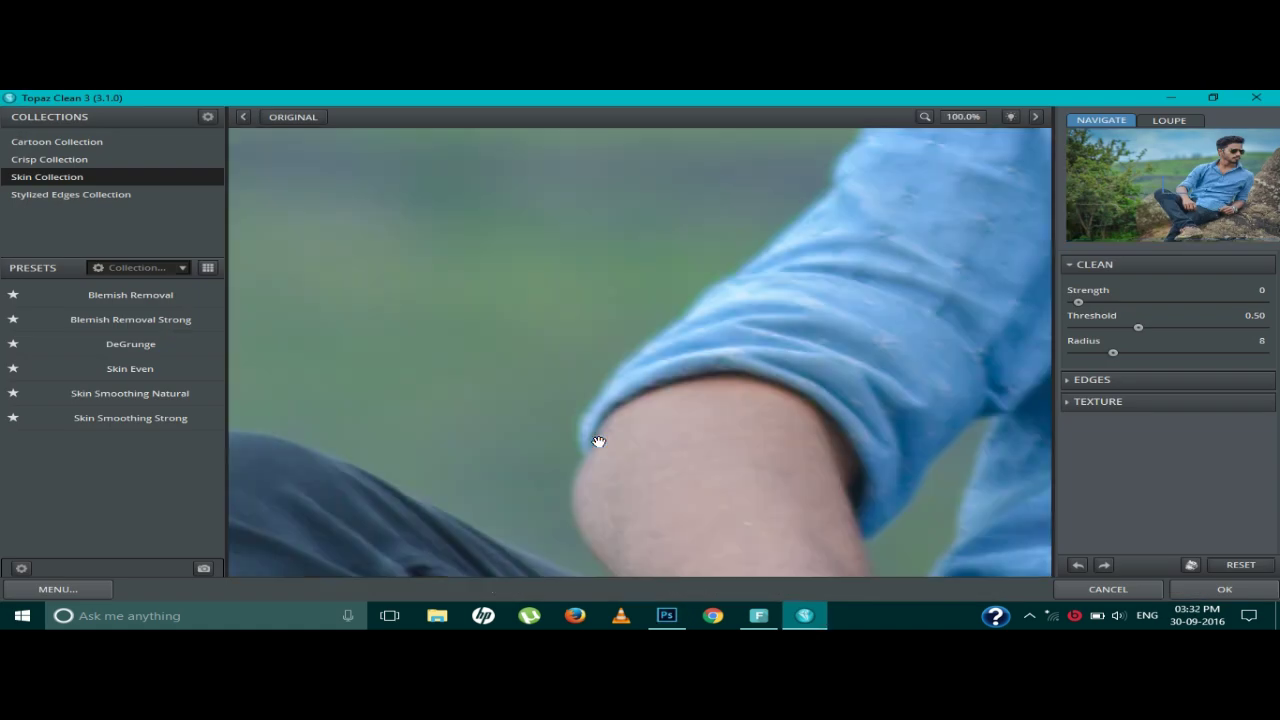
left_click(961, 118)
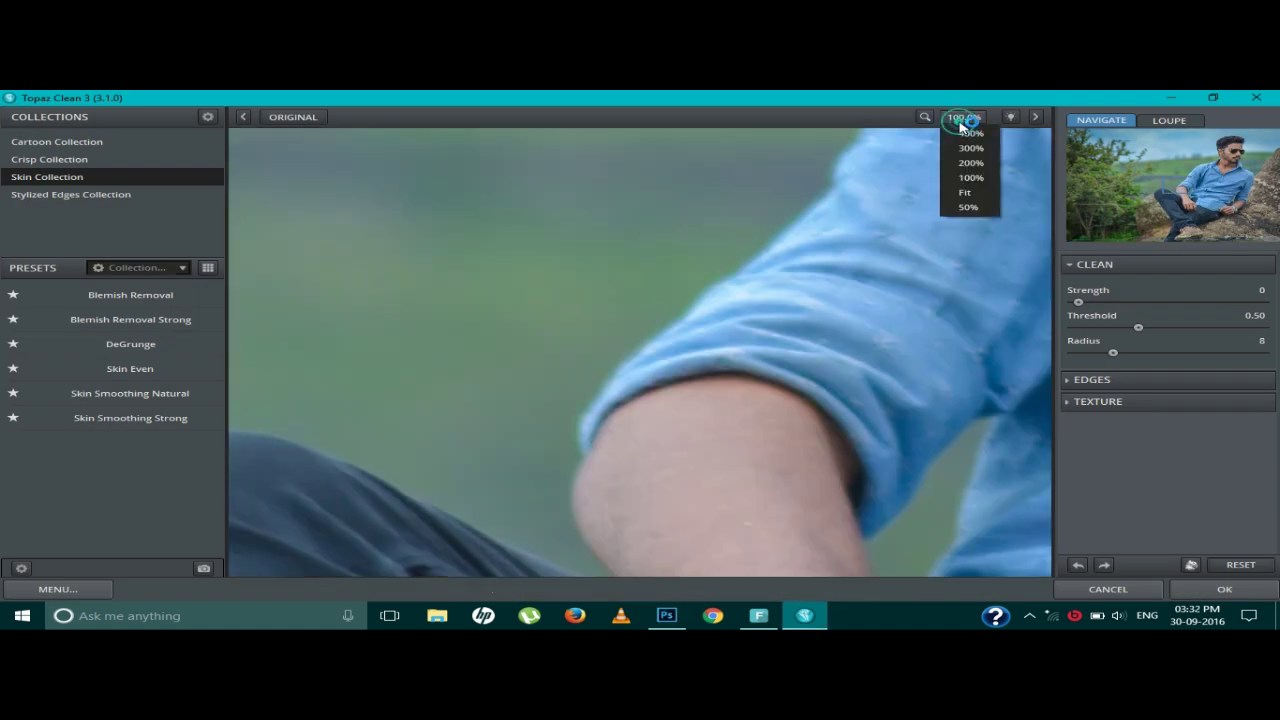
left_click(964, 196)
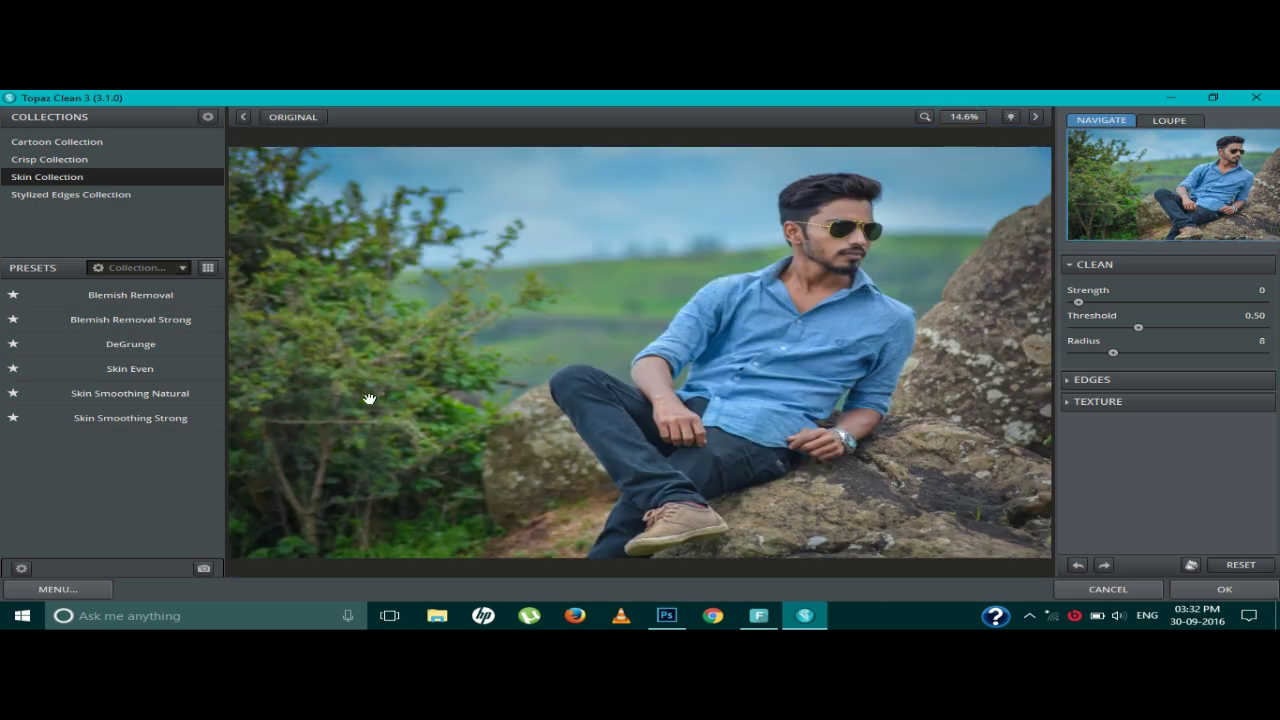
left_click(176, 394)
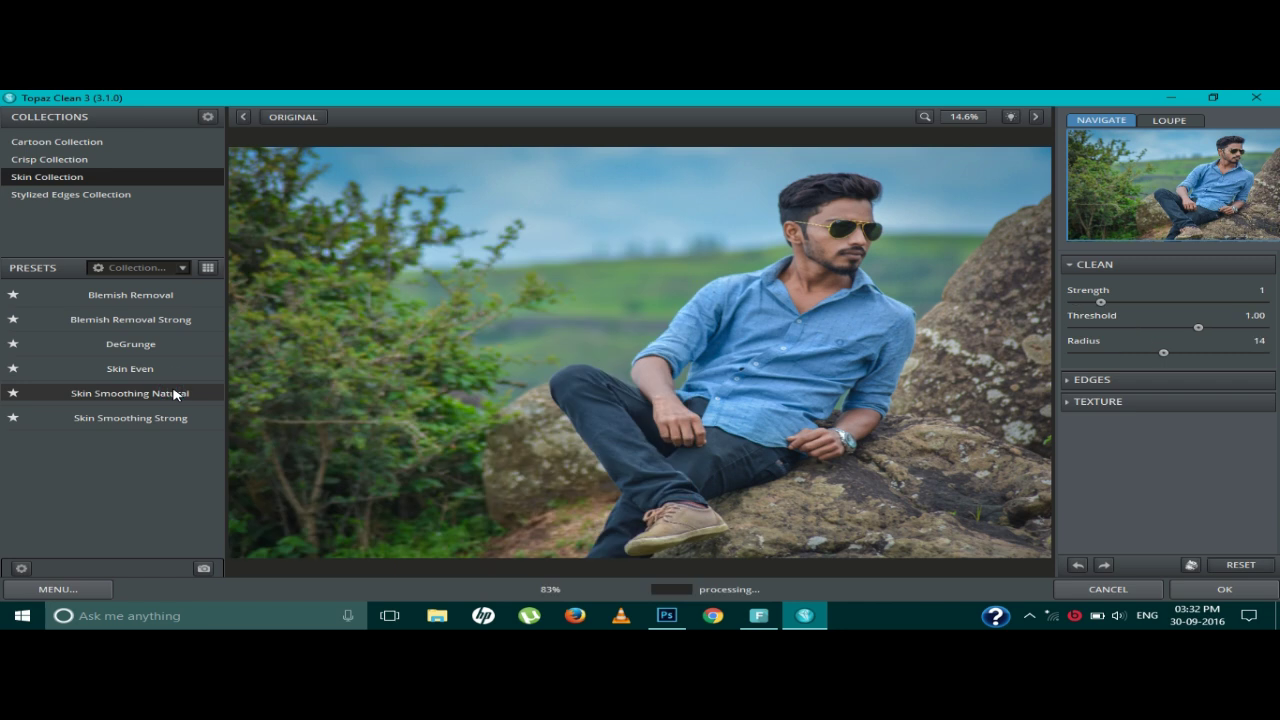
left_click(502, 470)
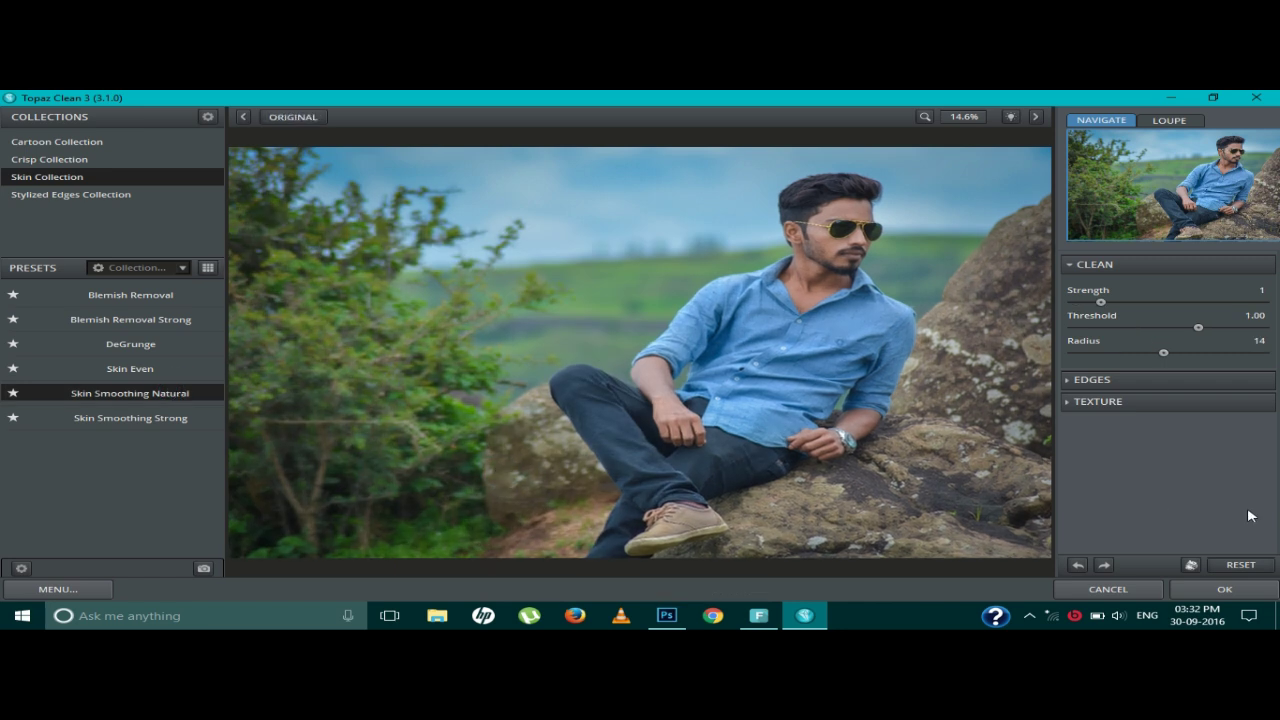
left_click(1225, 589)
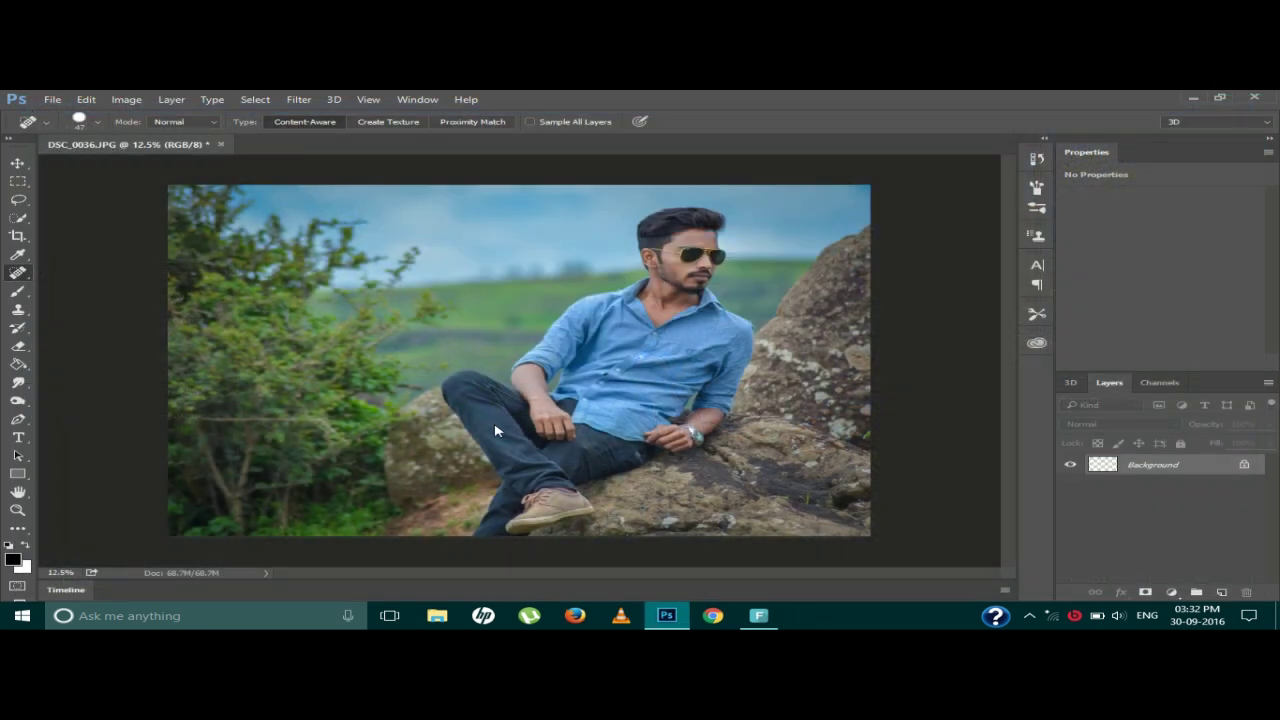
Apply the Topaz Clarity filter with the Natural Boost IV preset from the Nature collection
left_click(292, 103)
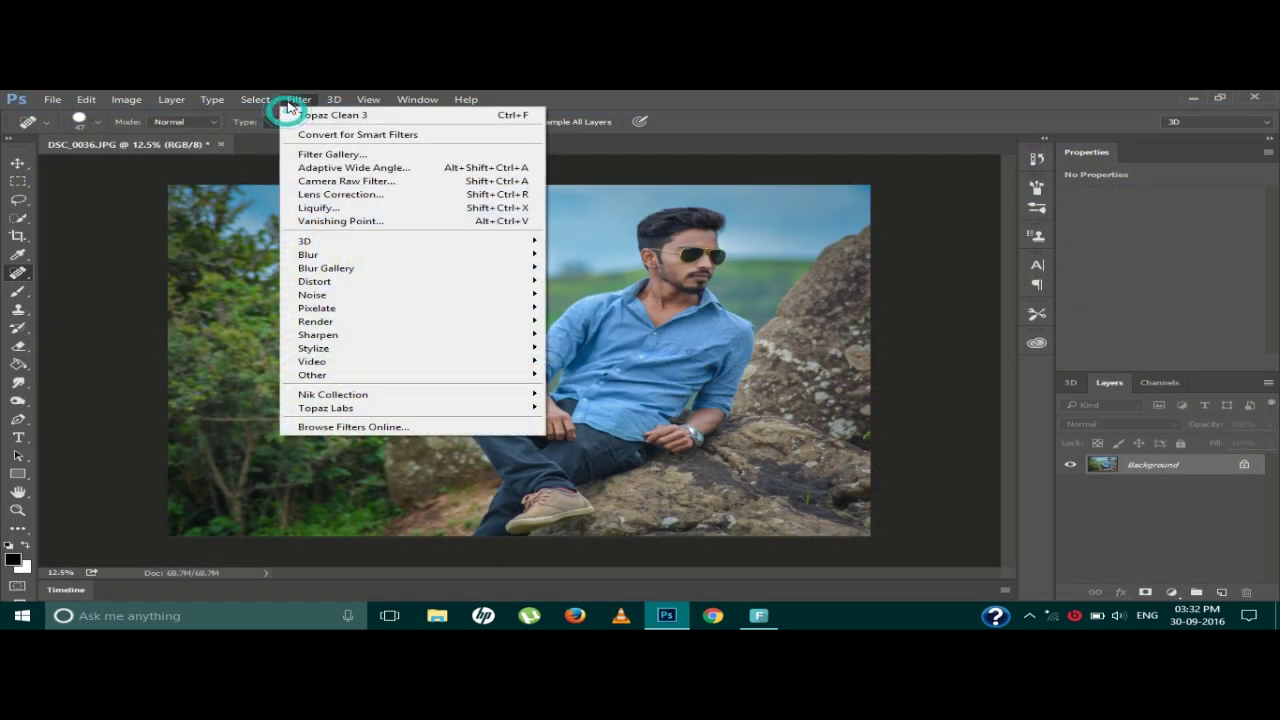
mouse_move(517, 408)
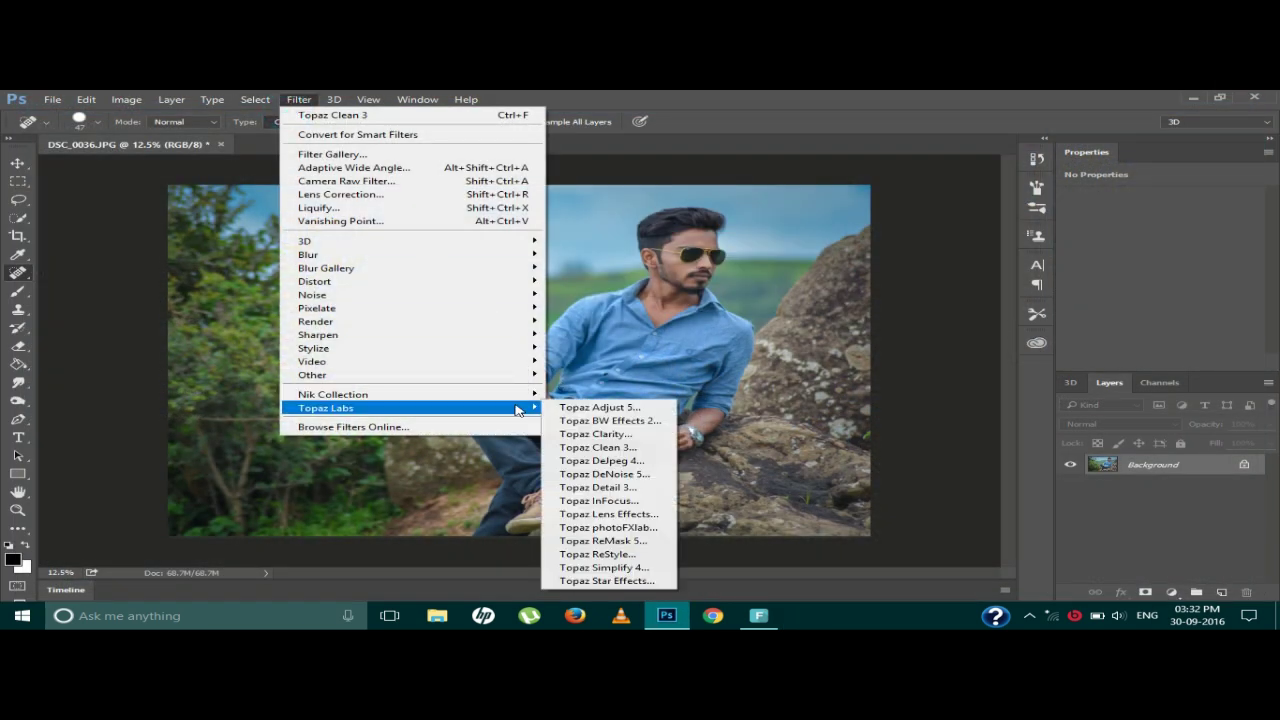
left_click(599, 436)
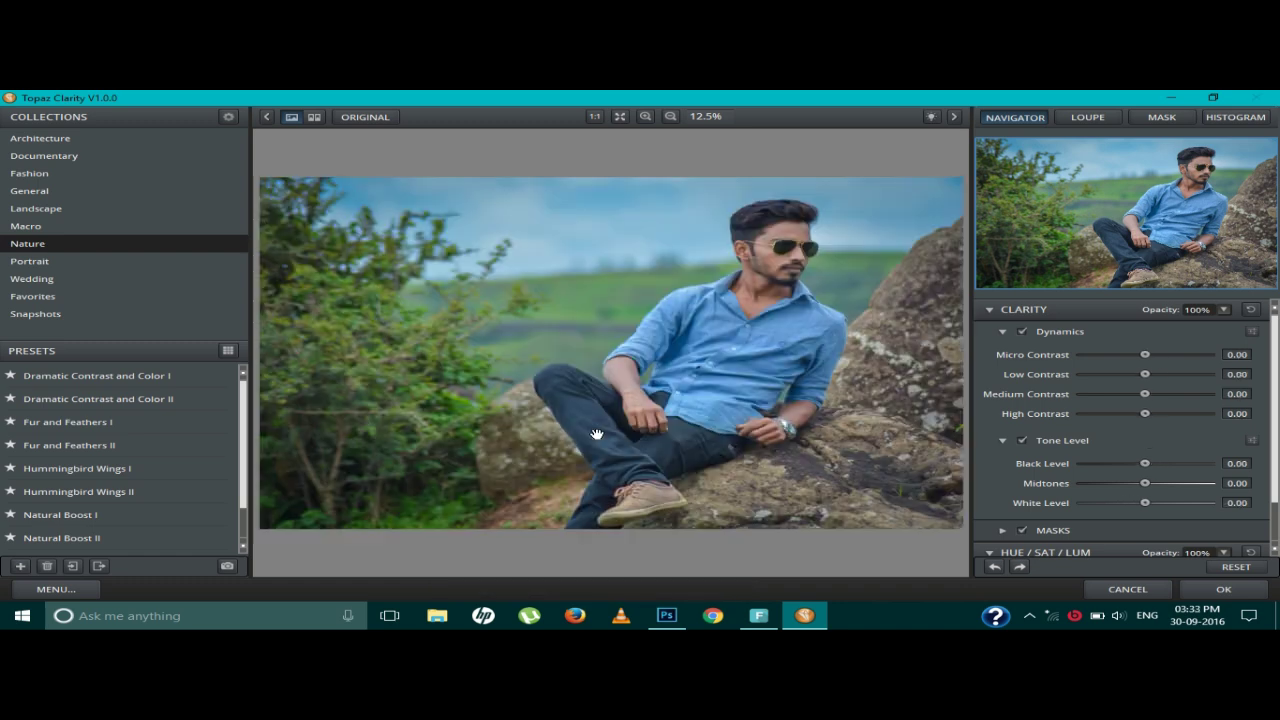
mouse_move(170, 386)
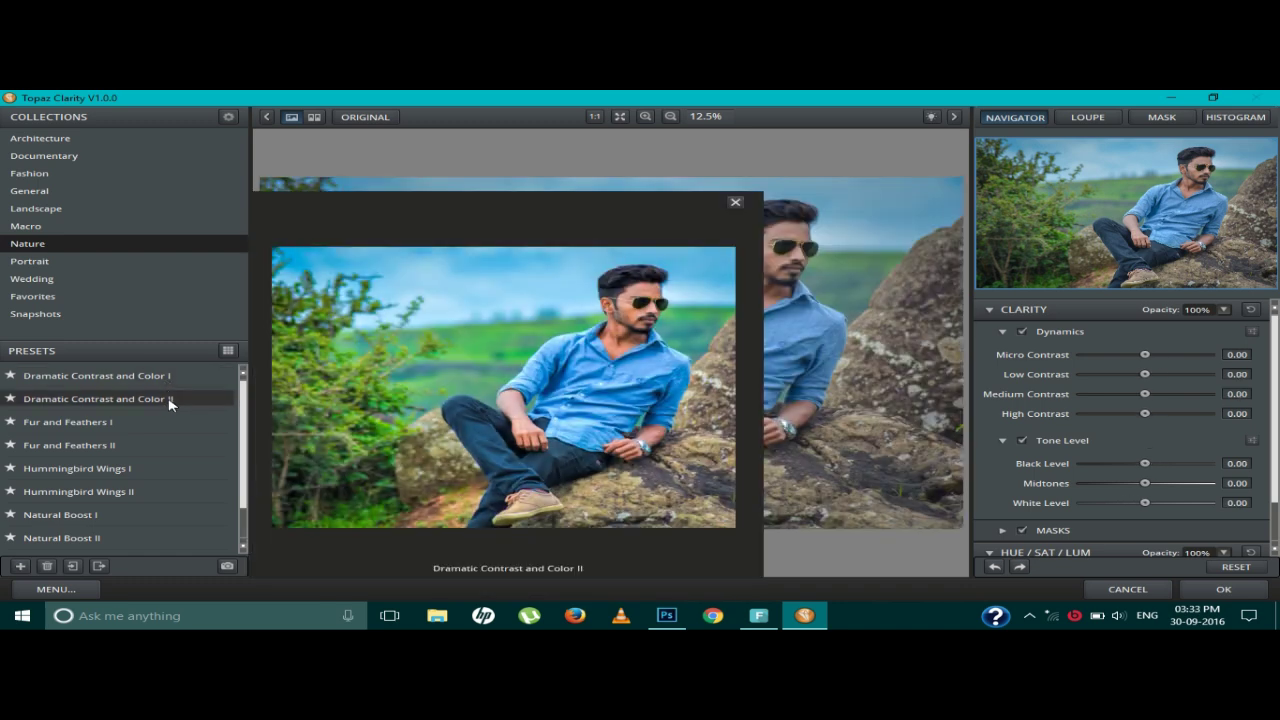
mouse_move(170, 436)
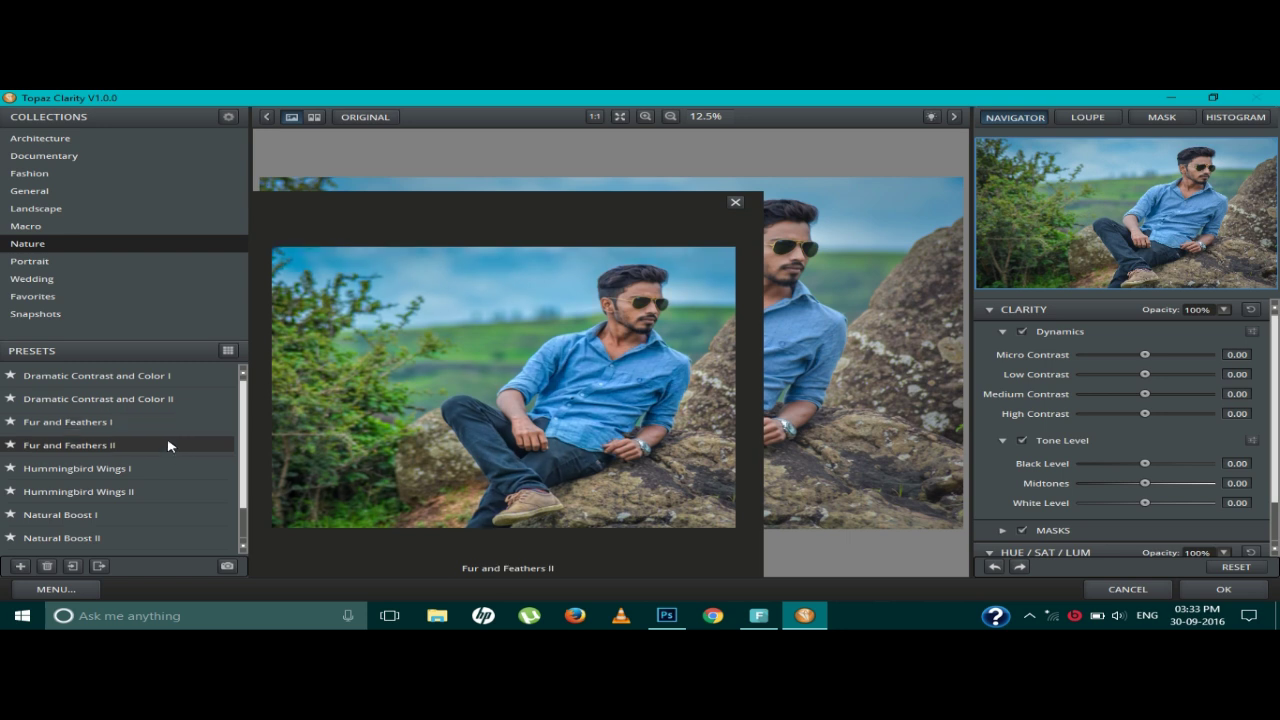
mouse_move(163, 468)
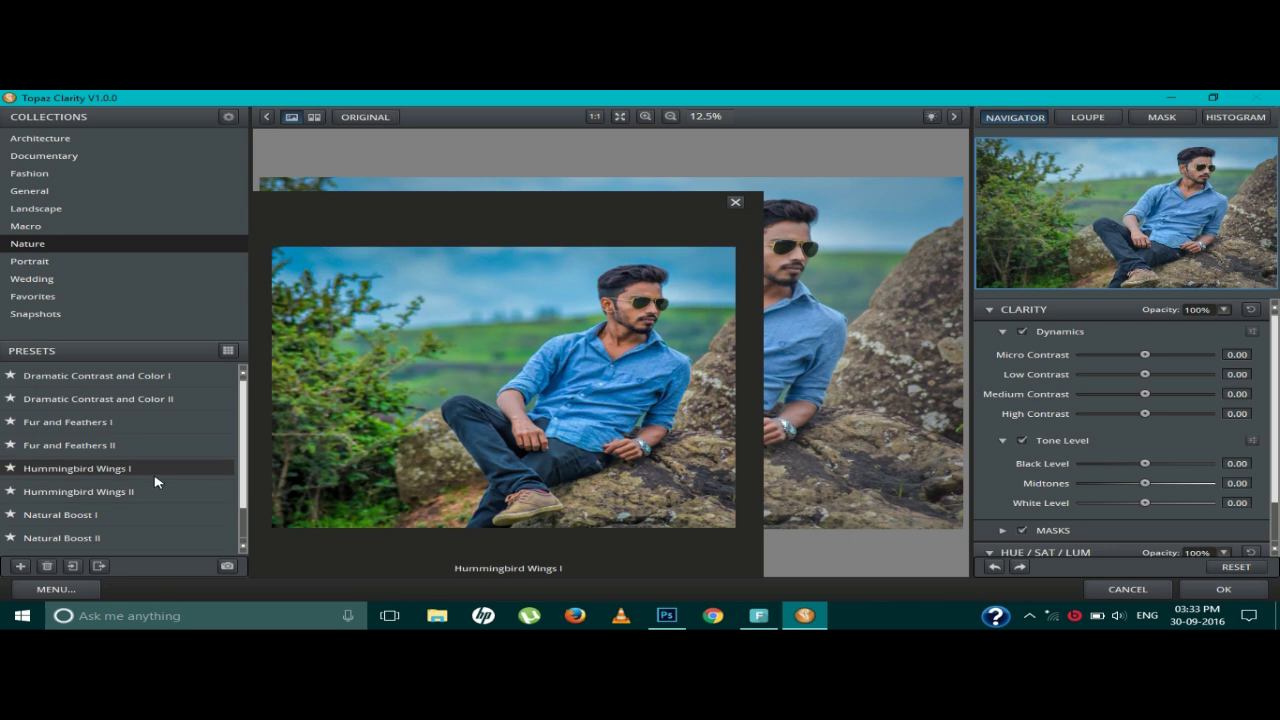
left_click(155, 477)
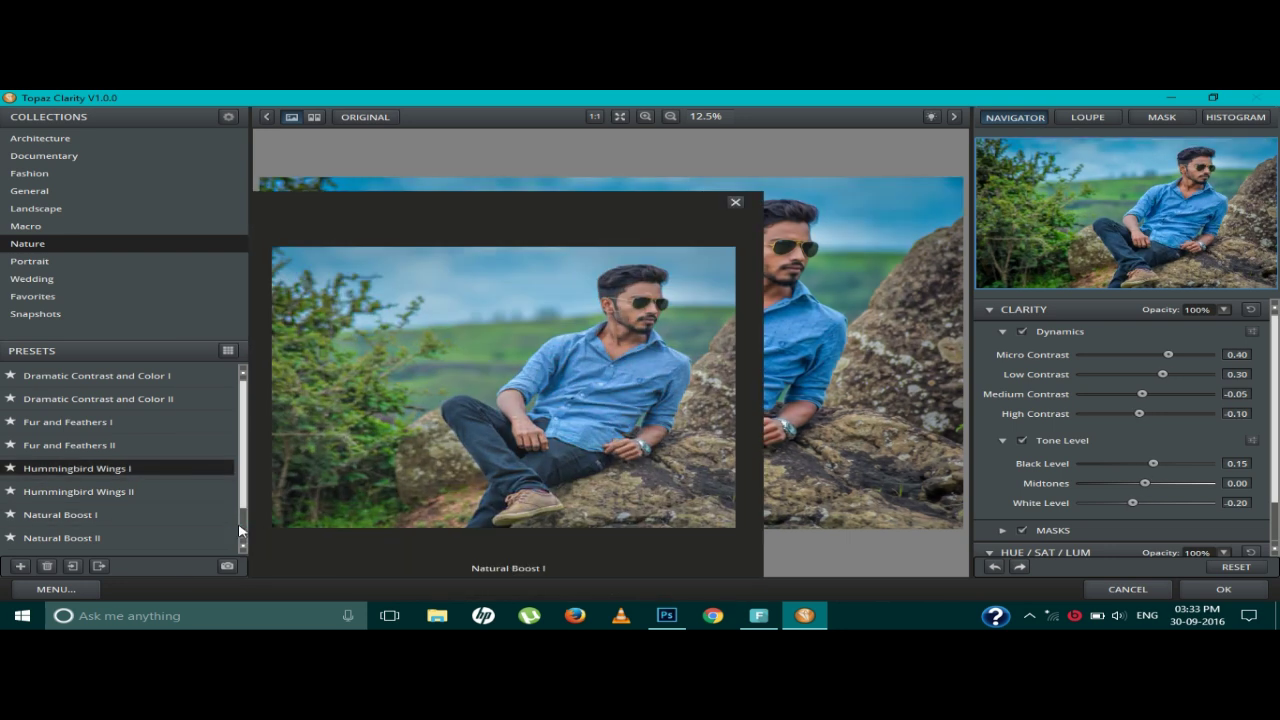
scroll(244, 533, "down", 2)
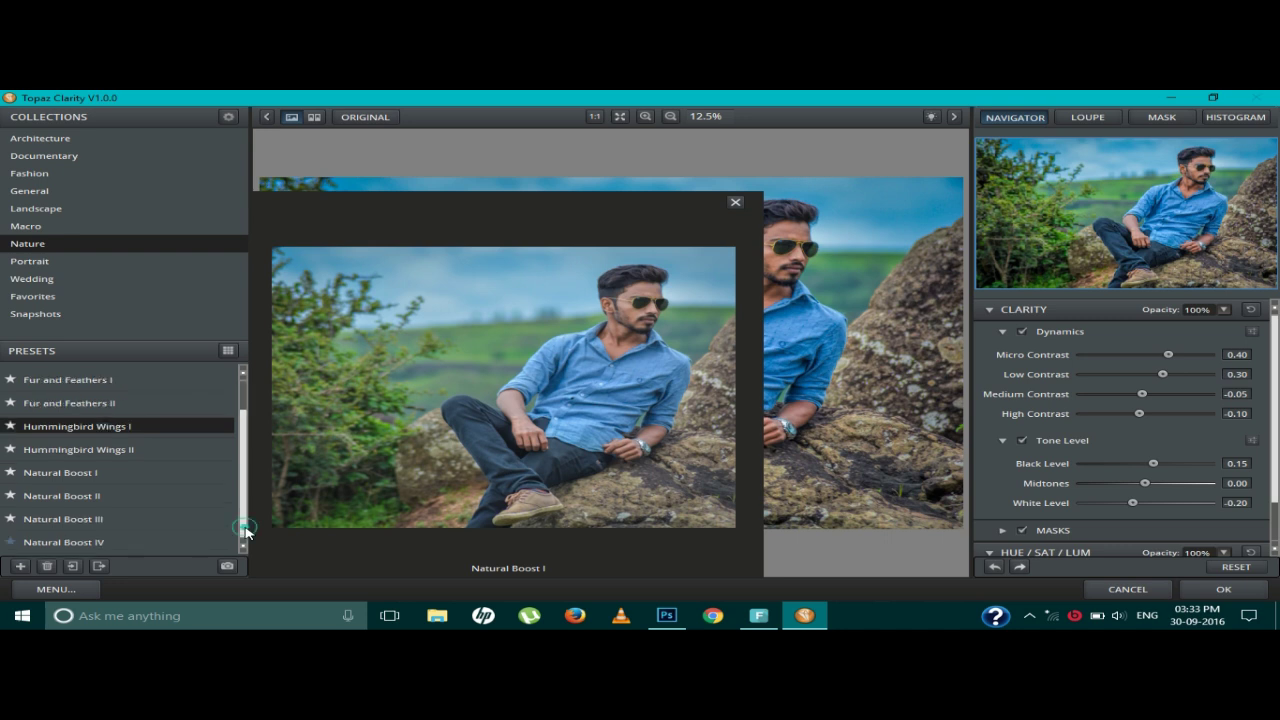
left_click(183, 542)
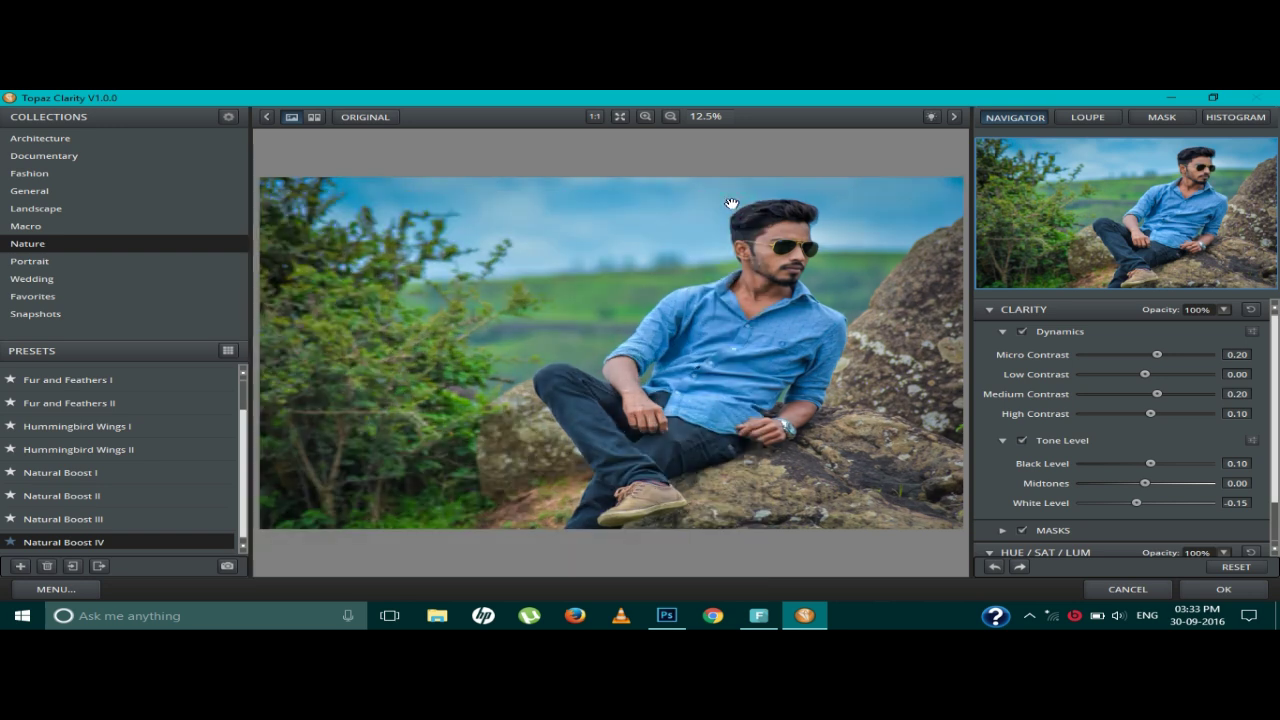
left_click(1220, 589)
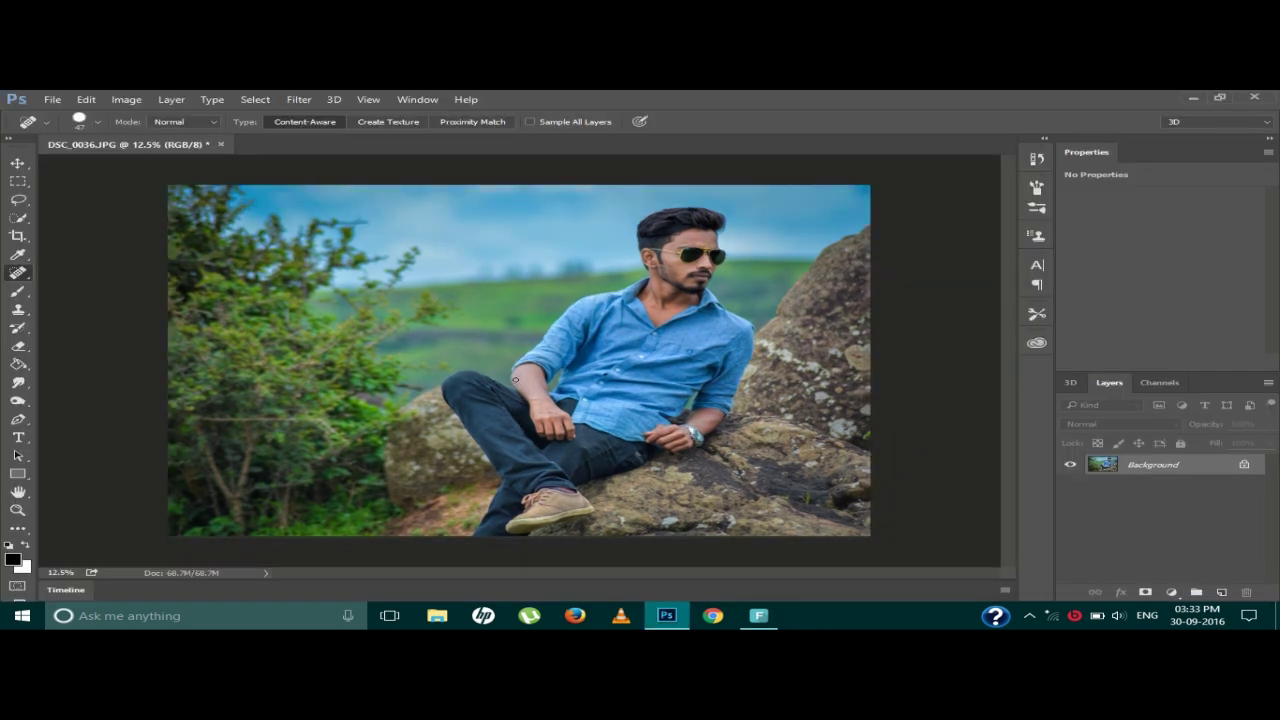
Add a new empty layer above the Background layer
left_click(1221, 592)
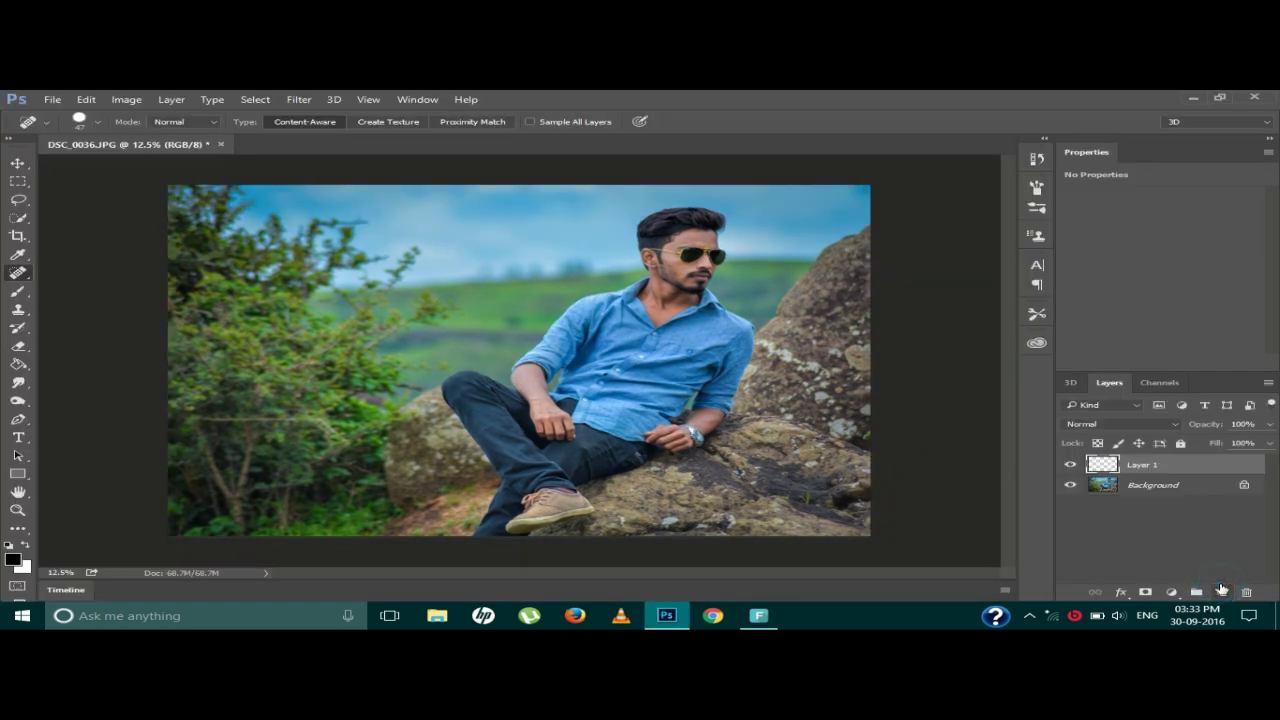
Choose the Brush tool and set the foreground colour to the pinkish red #fa0556
left_click(18, 290)
left_click(13, 559)
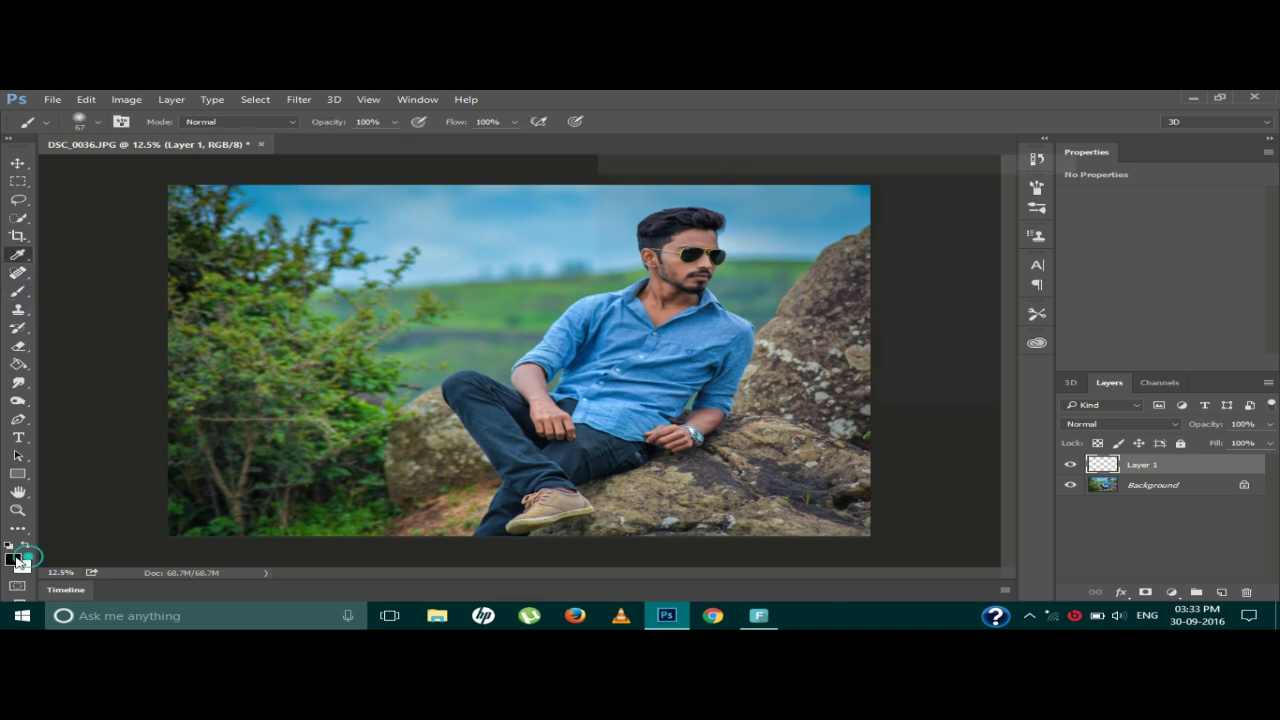
left_click(858, 203)
left_click(831, 196)
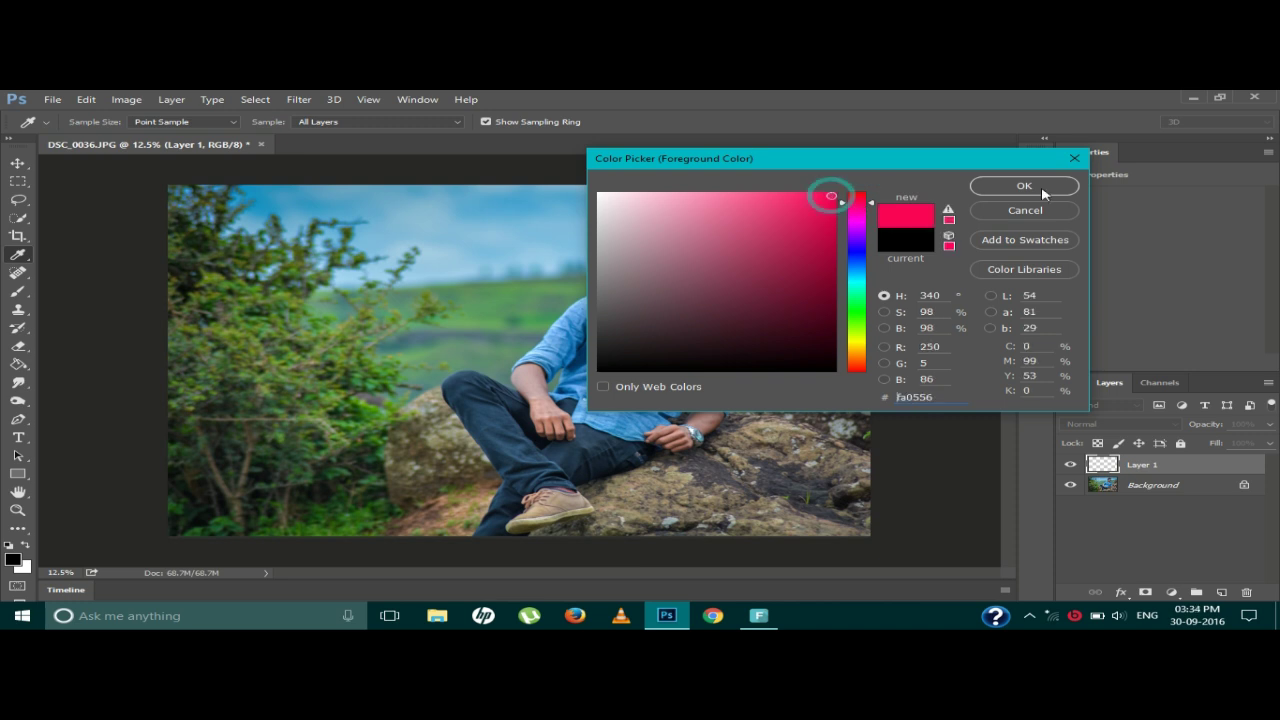
left_click(1040, 188)
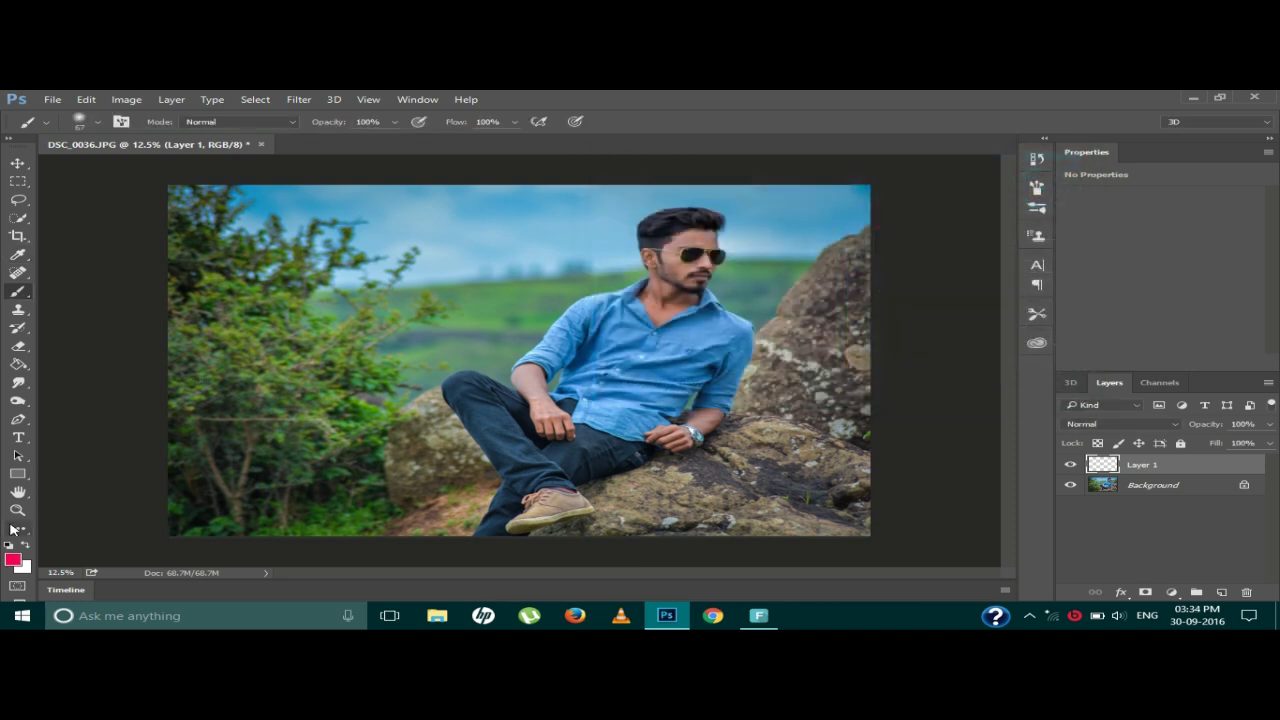
Paint the pinkish red over the man's lips on Layer 1 with the Brush tool
left_click(18, 510)
left_click_drag(717, 263, 717, 263)
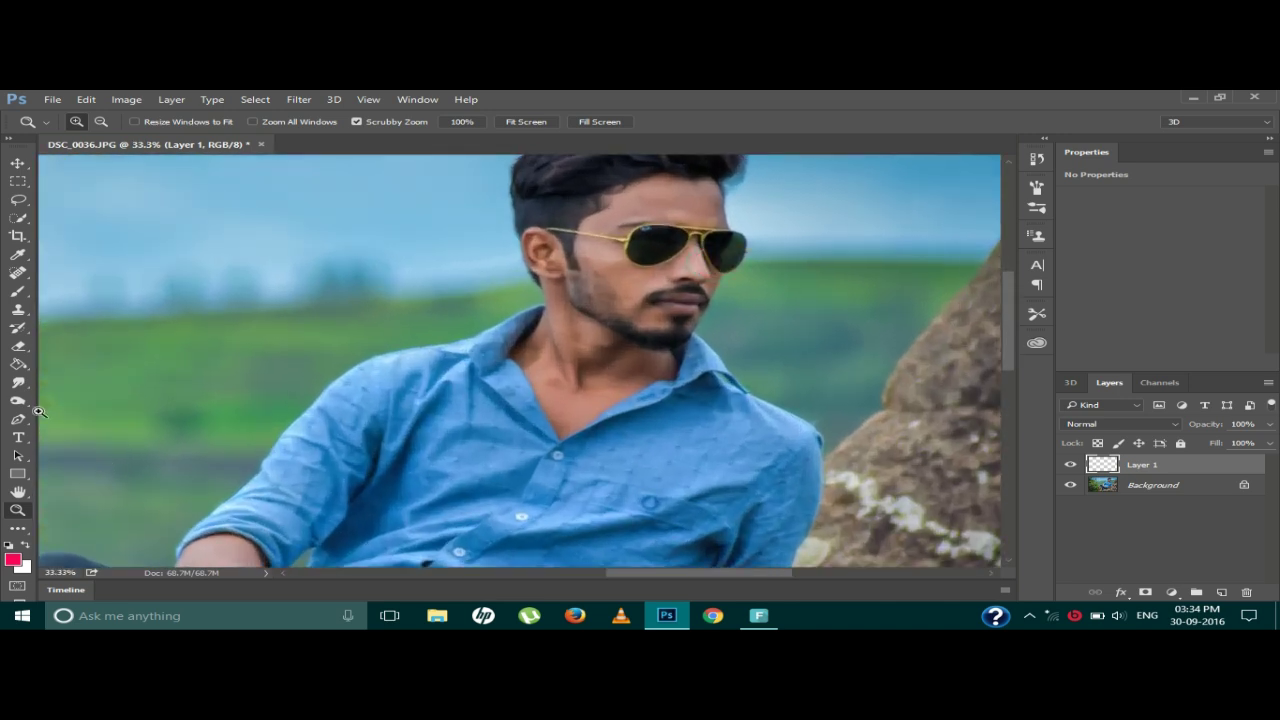
left_click(18, 291)
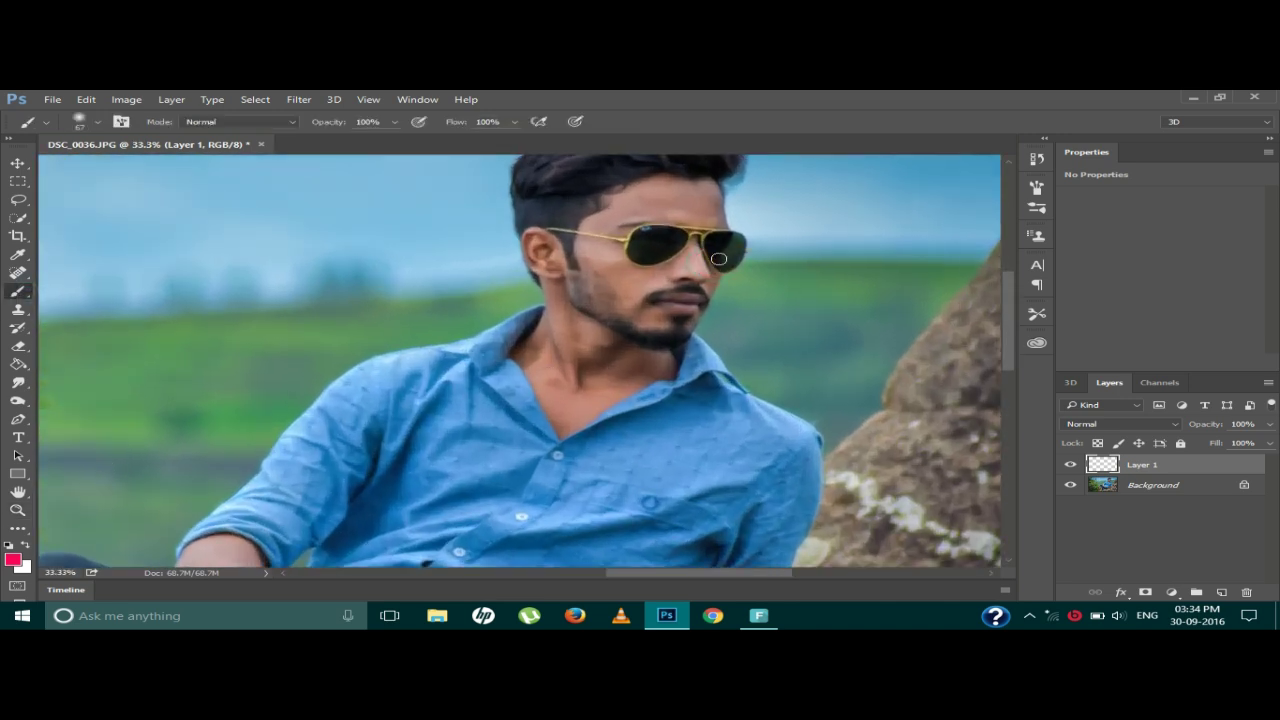
mouse_move(664, 303)
left_mouse_down()
mouse_move(650, 305)
mouse_move(696, 302)
mouse_move(674, 299)
left_mouse_up()
key("ctrl+minus")
key("ctrl+minus")
key("ctrl+minus")
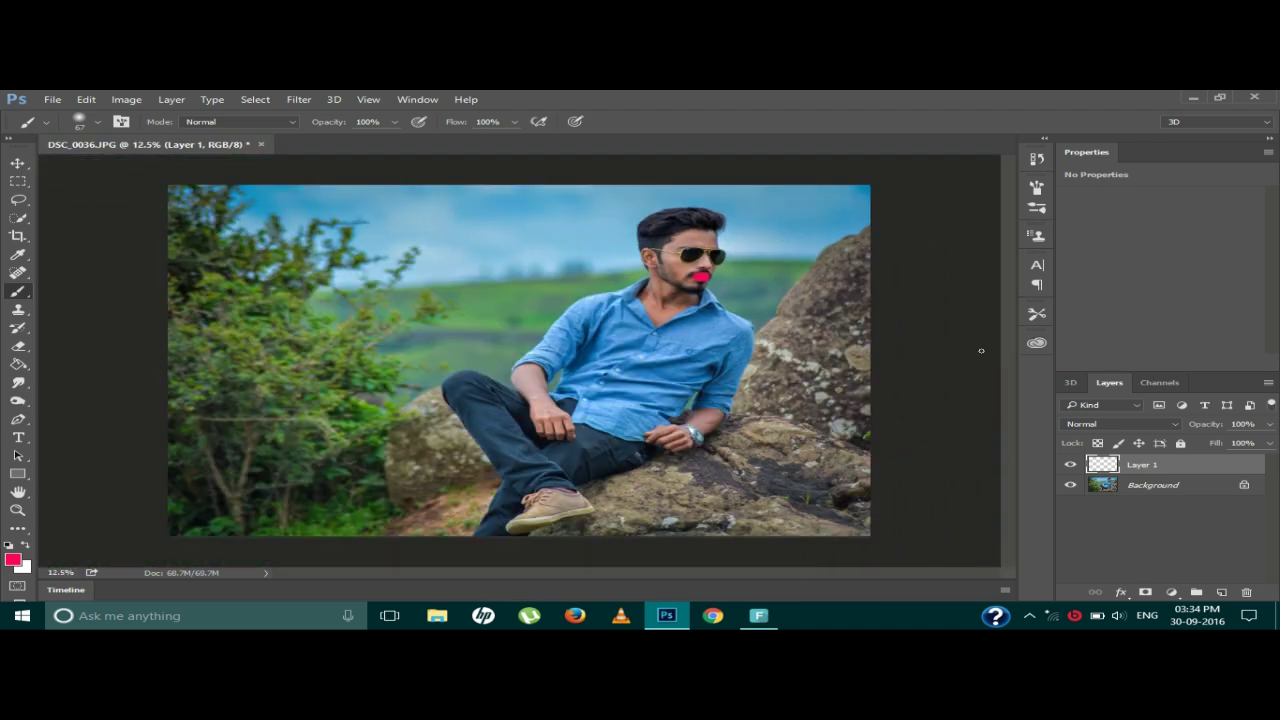
Set Layer 1's blend mode to Soft Light and lower its opacity strongly to make the lip tint subtle, comparing before and after
left_click(1103, 424)
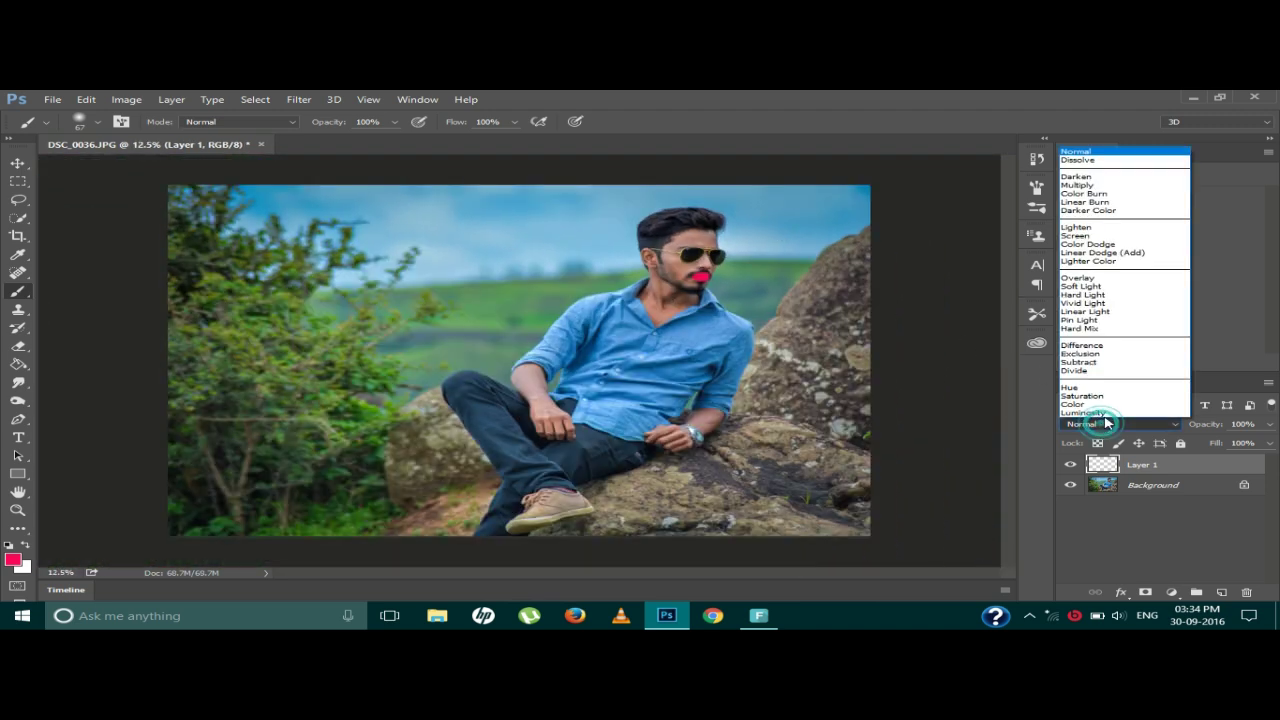
left_click(1100, 292)
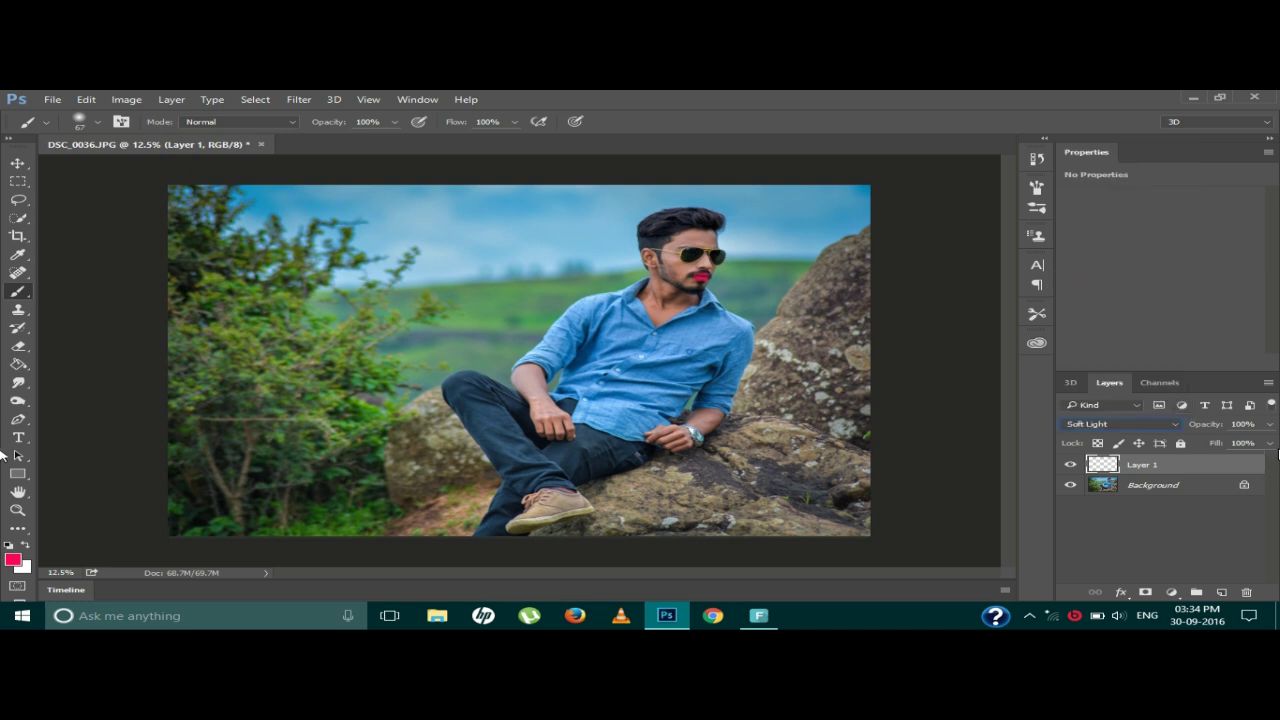
left_click(1269, 424)
left_click_drag(1268, 445, 1191, 447)
left_click(1268, 426)
left_click(1072, 466)
left_click(1072, 466)
Merge the lip tint layer and the Background into a single Background layer
right_click(1098, 489)
left_click(1175, 508)
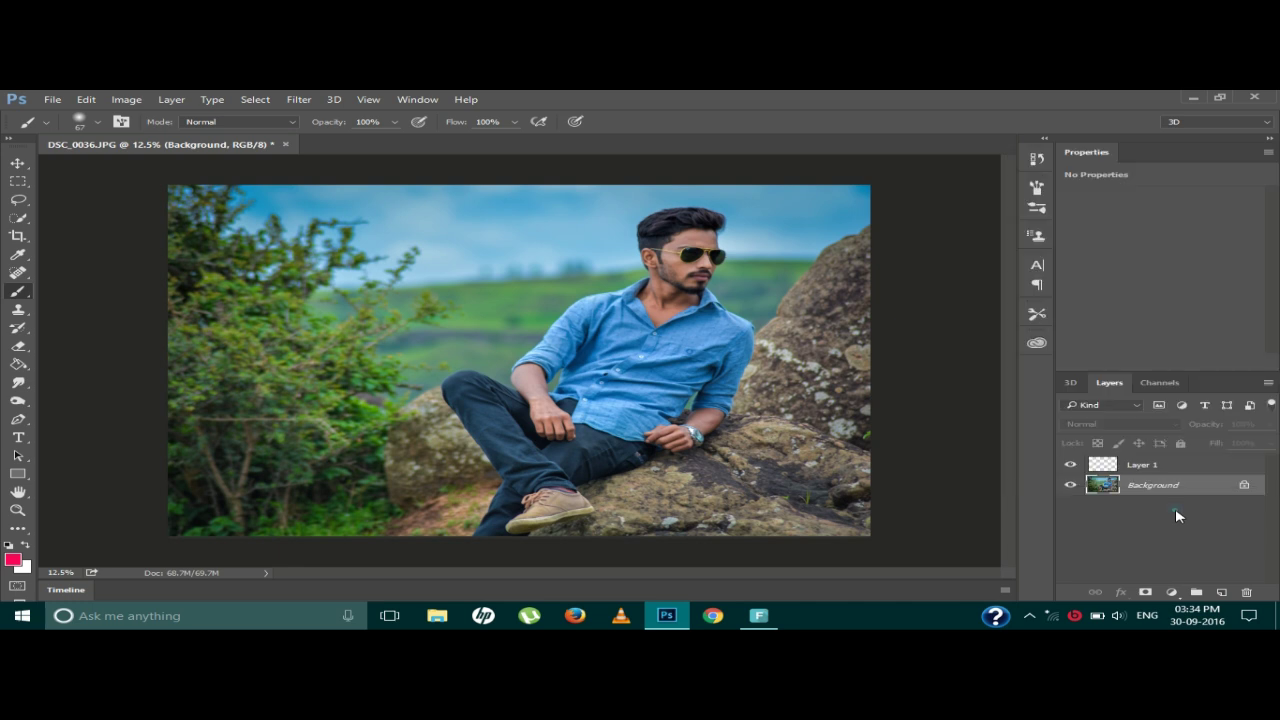
right_click(1186, 489)
left_click(1143, 435)
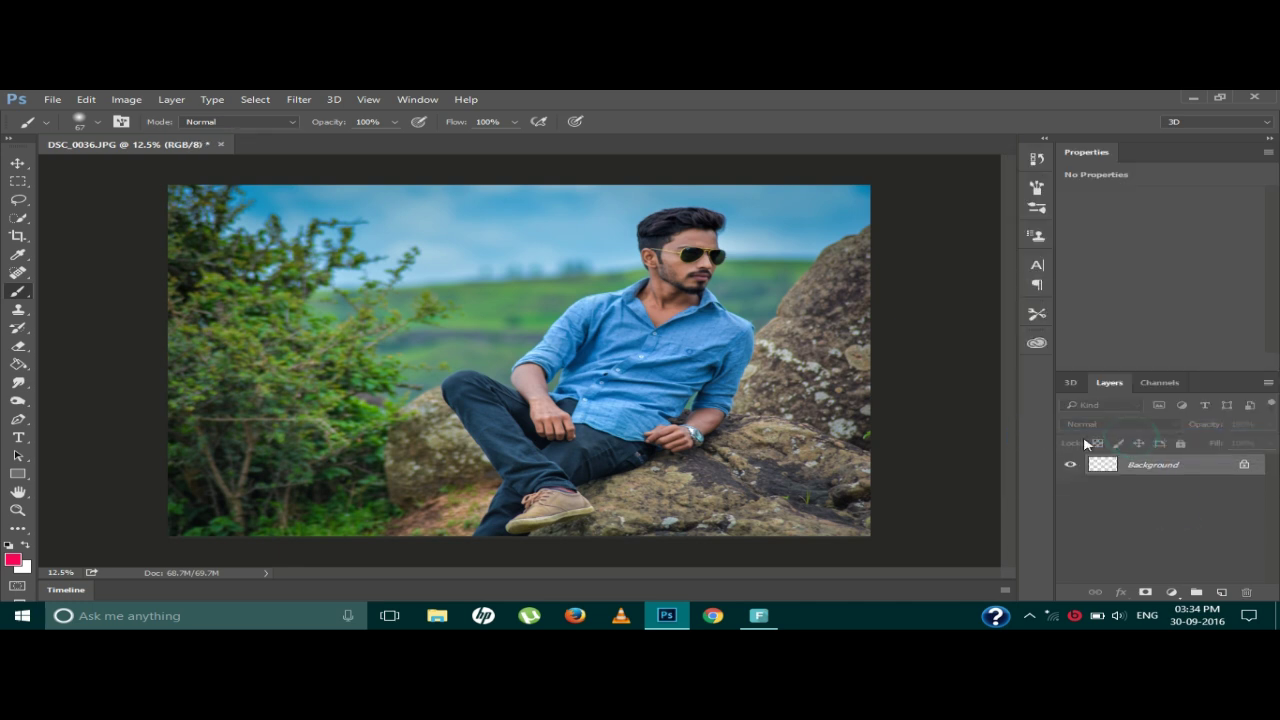